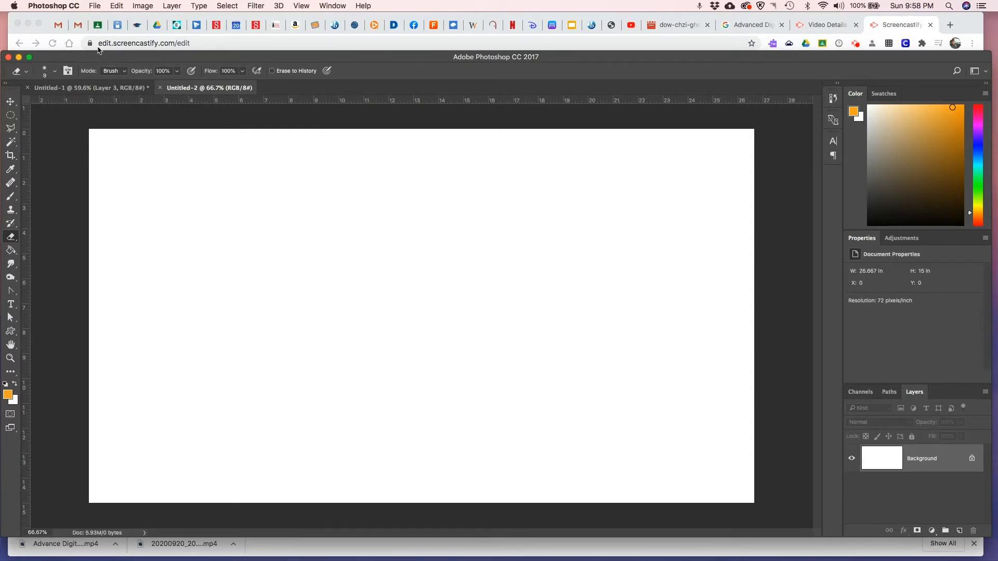
Step: Place the image Scan 2.jpg as an embedded object in the blank Untitled-2 document
{"action": "left_click_drag", "start_coordinate": [103, 54], "coordinate": [104, 21]}
{"action": "left_click", "coordinate": [95, 7]}
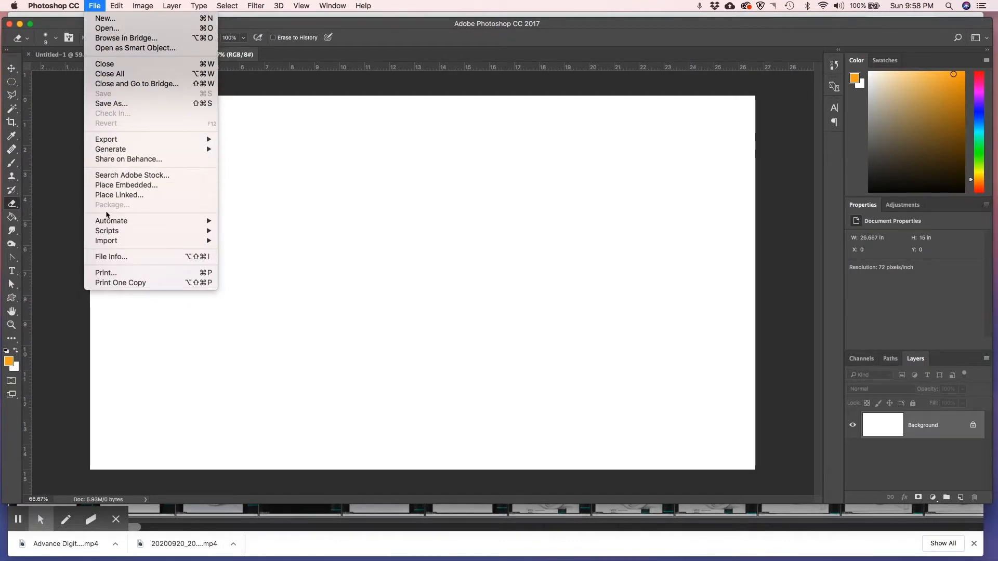
{"action": "left_click", "coordinate": [115, 187]}
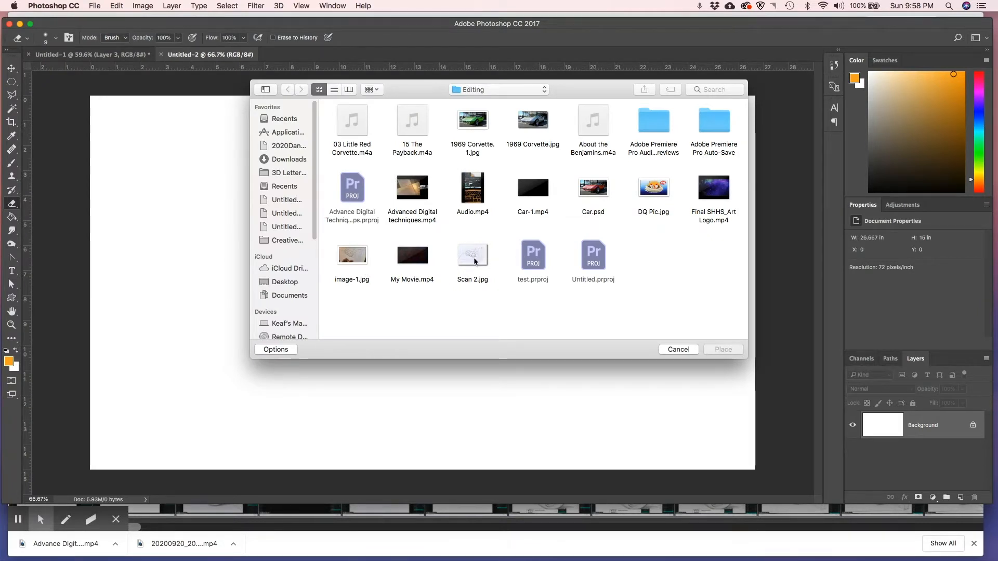
{"action": "left_click", "coordinate": [474, 260]}
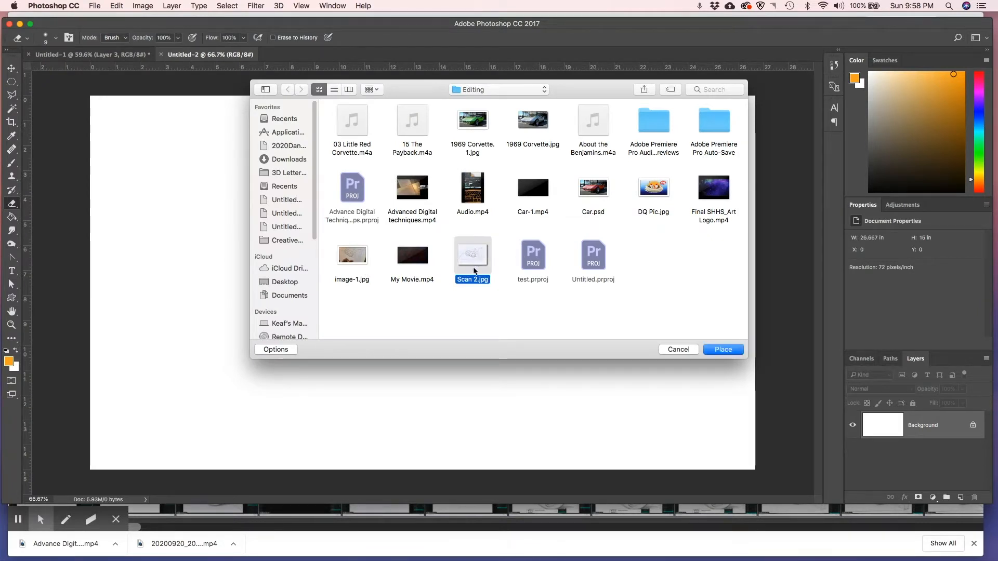
{"action": "left_click", "coordinate": [725, 350]}
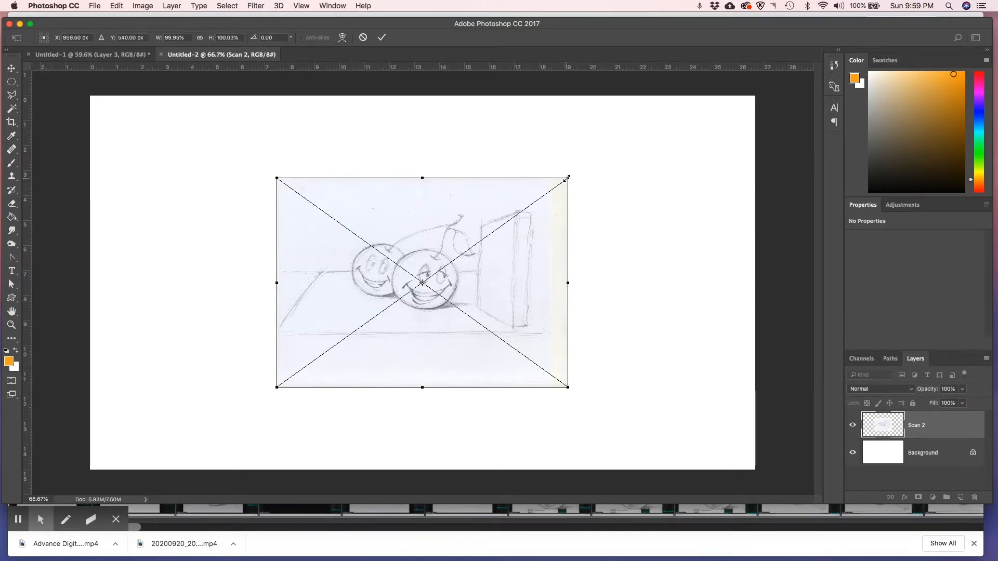
Step: Enlarge the placed scan until it covers the whole canvas, about 26.76 in wide, and commit the transform
{"action": "left_click_drag", "start_coordinate": [567, 178], "coordinate": [682, 97]}
{"action": "left_click_drag", "start_coordinate": [276, 386], "coordinate": [158, 460]}
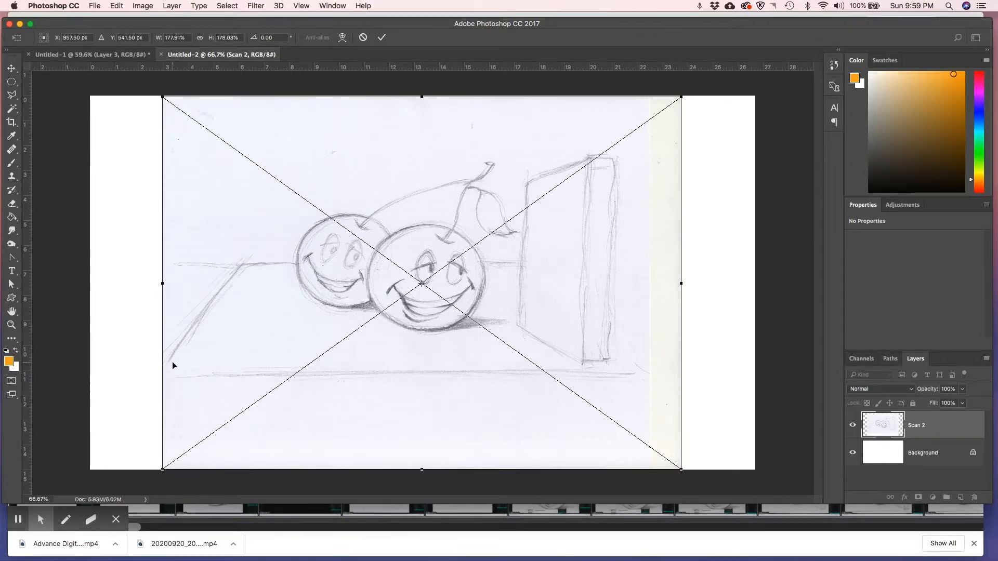
{"action": "left_click_drag", "start_coordinate": [162, 469], "coordinate": [85, 489]}
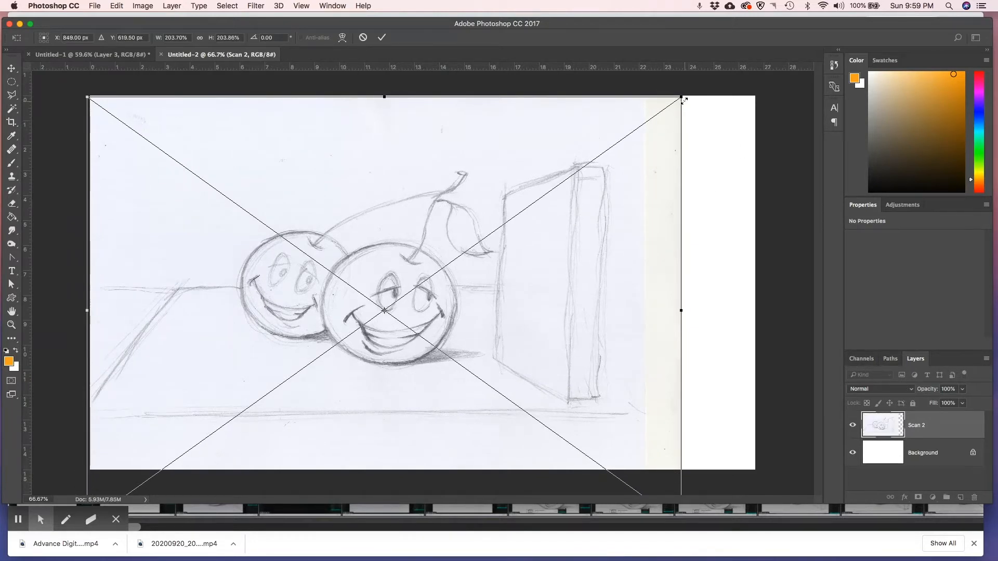
{"action": "mouse_move", "coordinate": [686, 95]}
{"action": "left_mouse_down"}
{"action": "mouse_move", "coordinate": [728, 73]}
{"action": "mouse_move", "coordinate": [776, 73]}
{"action": "left_mouse_up"}
{"action": "key", "text": "Return"}
{"action": "key", "text": "e"}
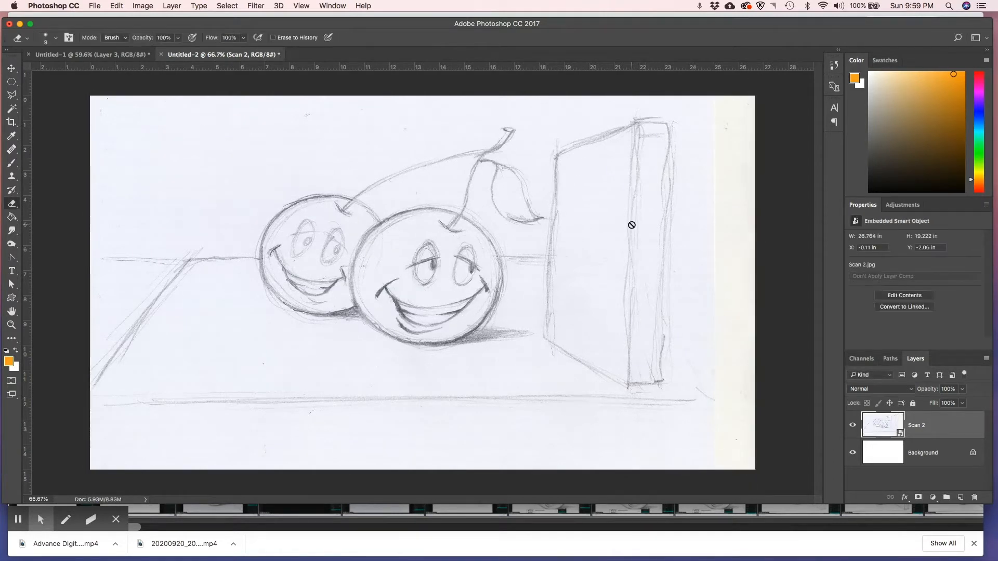
Step: Rasterize the Scan 2 layer so that it can be edited as pixels
{"action": "right_click", "coordinate": [929, 425]}
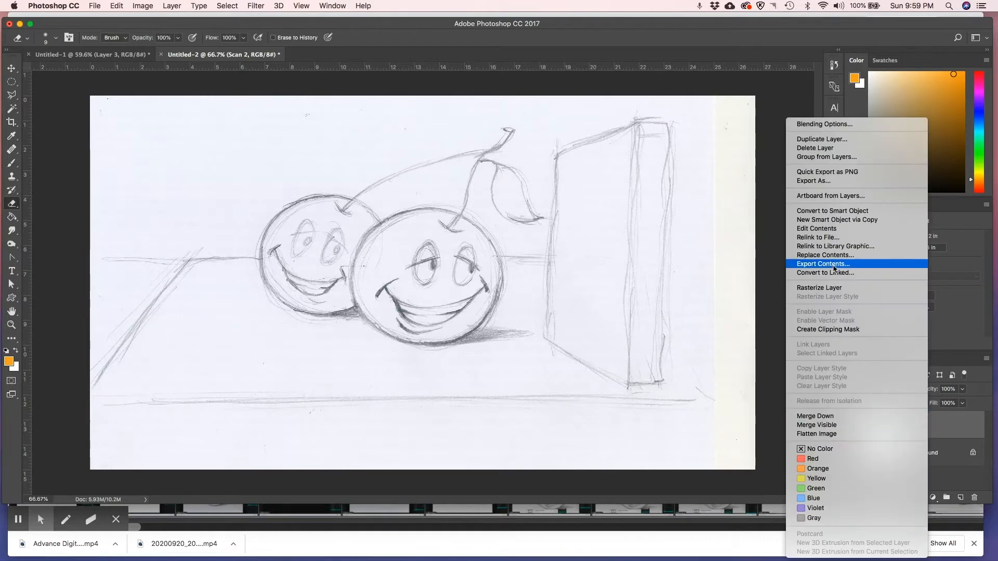
{"action": "left_click", "coordinate": [841, 289]}
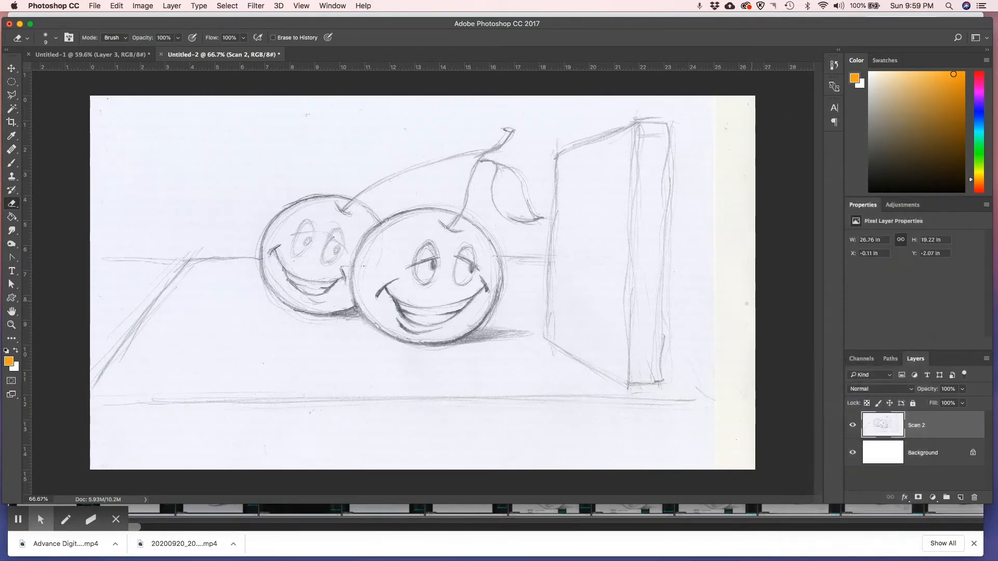
{"action": "right_click", "coordinate": [933, 428]}
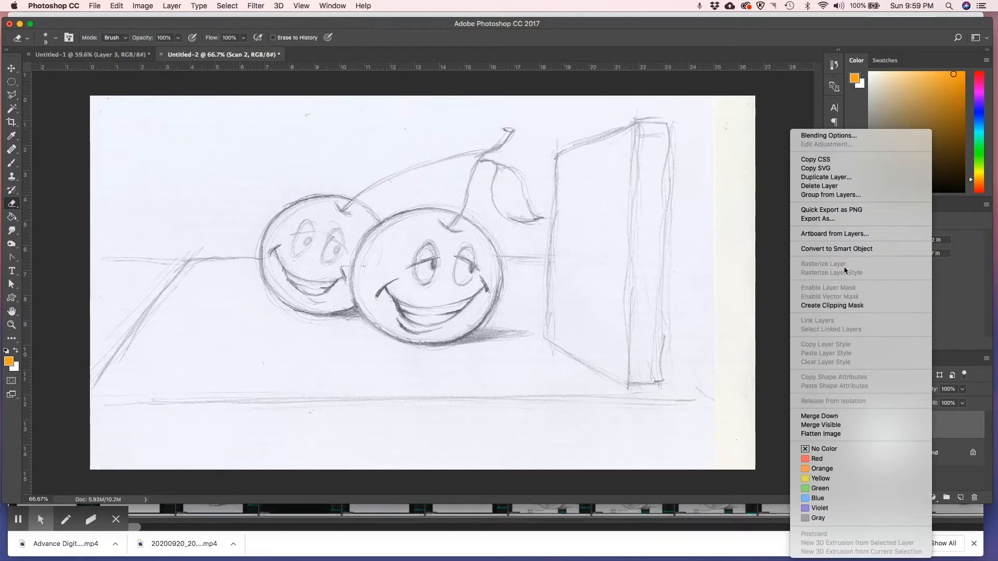
{"action": "left_click", "coordinate": [781, 267]}
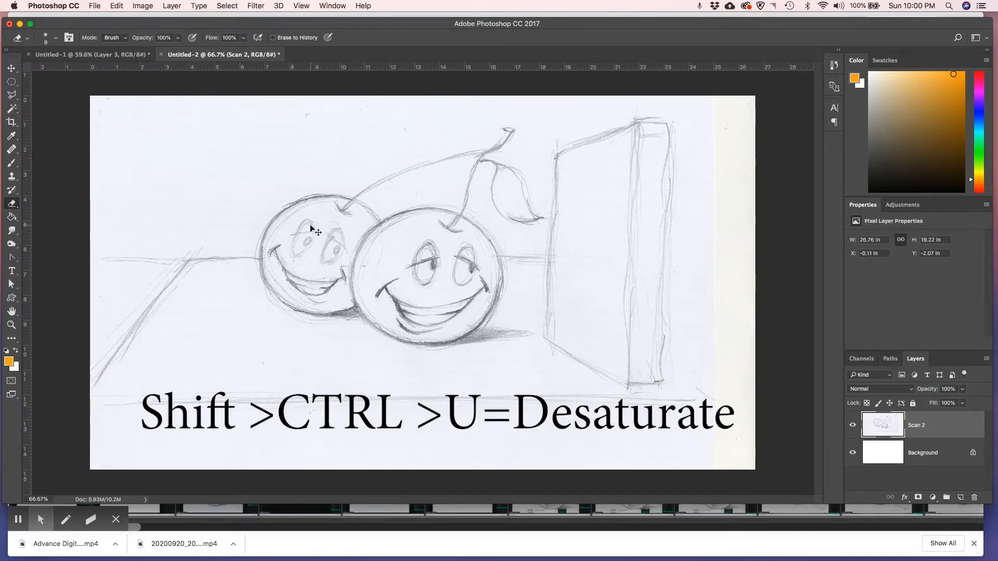
Step: Desaturate the scan and apply Levels with the input black point at 131 and the white point at 243
{"action": "key", "text": "shift+super+u"}
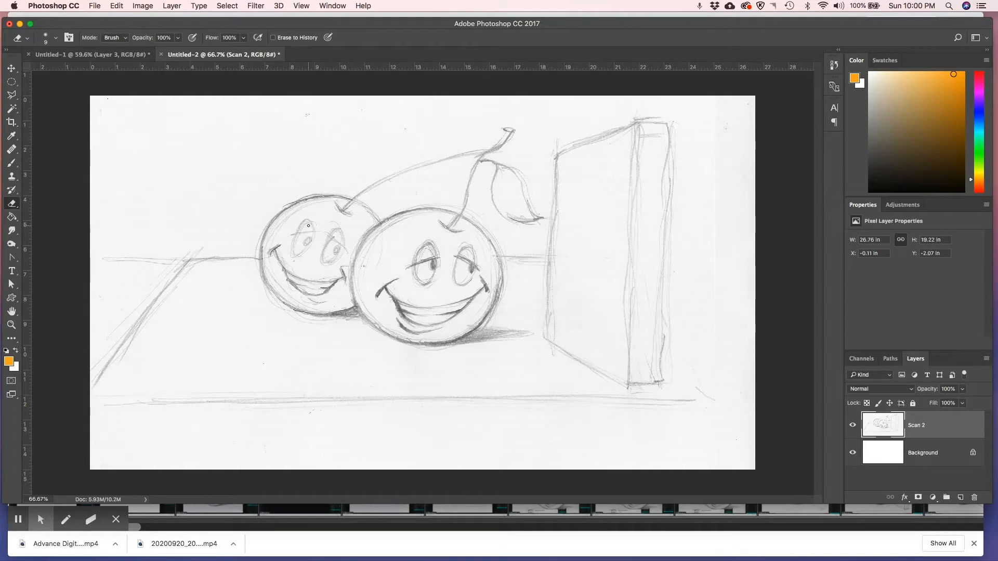
{"action": "key", "text": "super+l"}
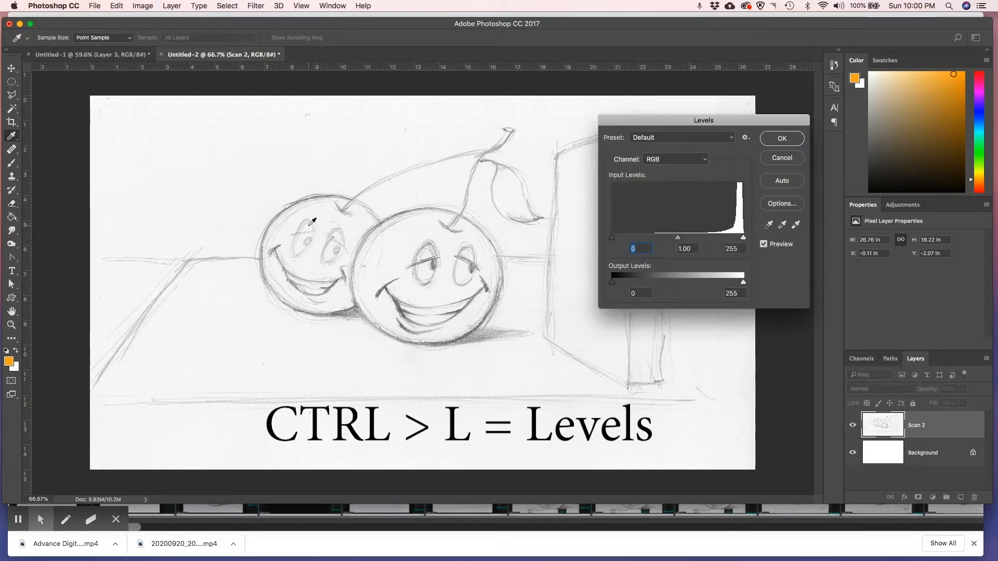
{"action": "left_click_drag", "start_coordinate": [612, 237], "coordinate": [668, 242]}
{"action": "left_click_drag", "start_coordinate": [743, 237], "coordinate": [738, 240]}
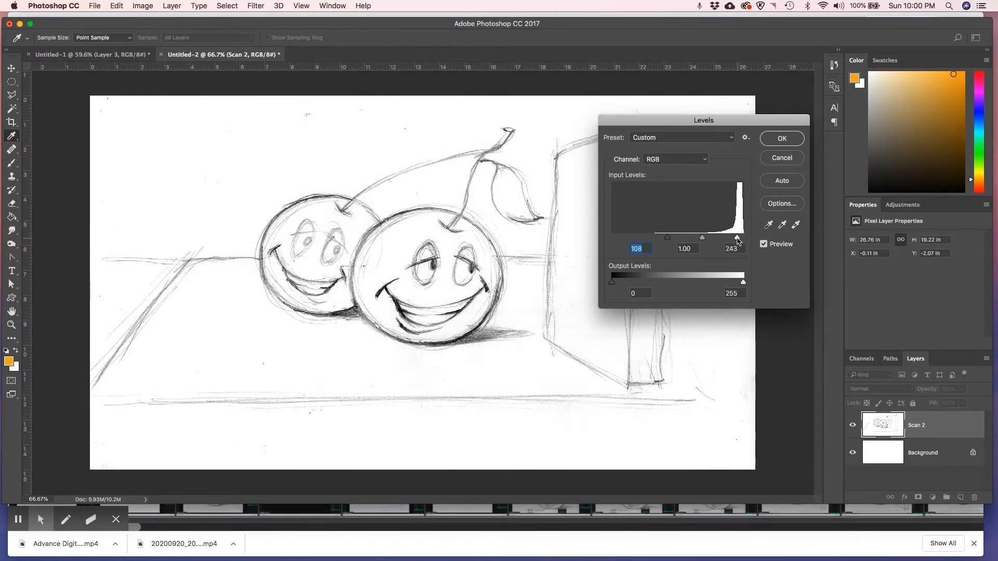
{"action": "left_click_drag", "start_coordinate": [668, 239], "coordinate": [679, 240]}
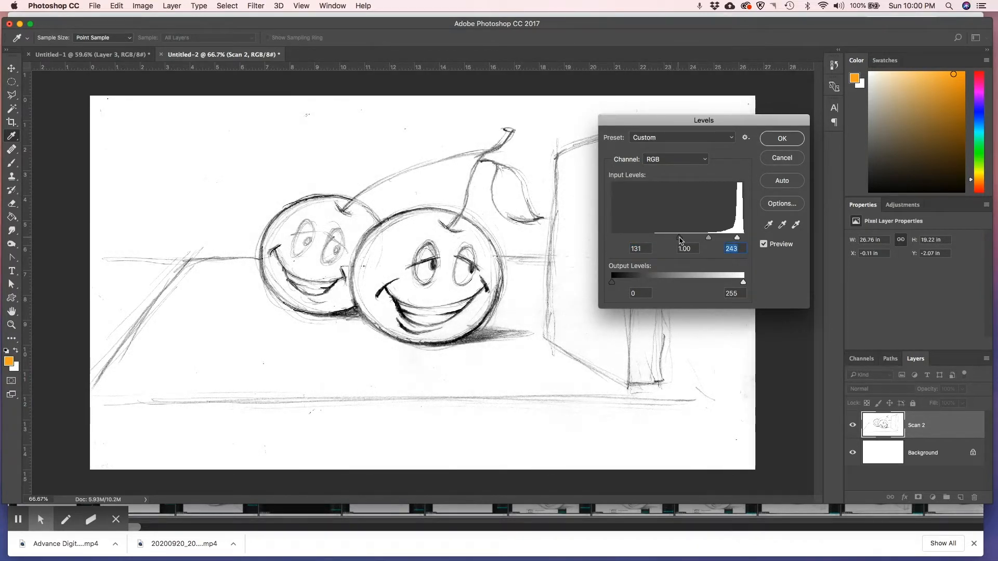
{"action": "left_click", "coordinate": [782, 138]}
{"action": "key", "text": "e"}
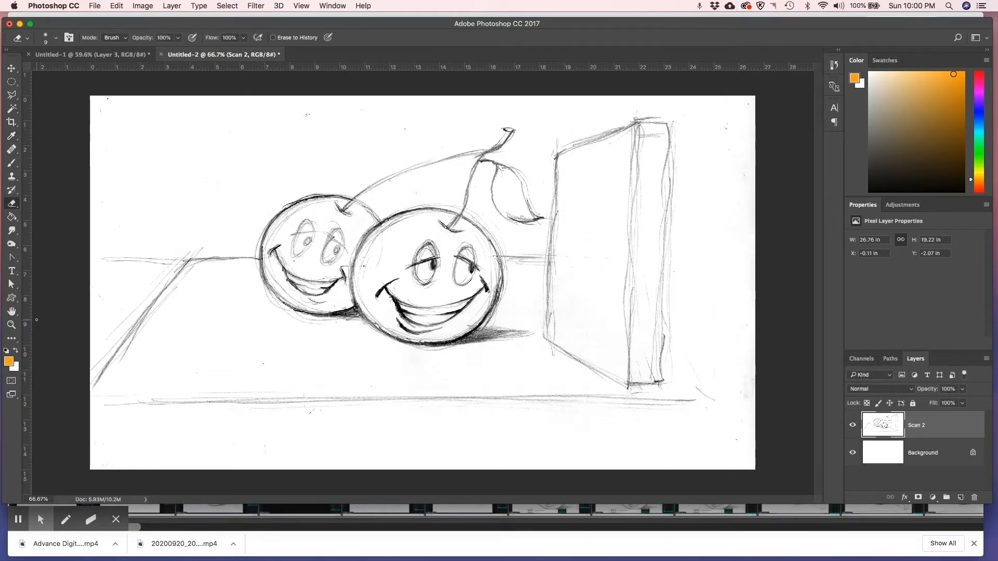
Step: Reset the colours to default black and white and set the Brush tool's size to 35 px
{"action": "key", "text": "d"}
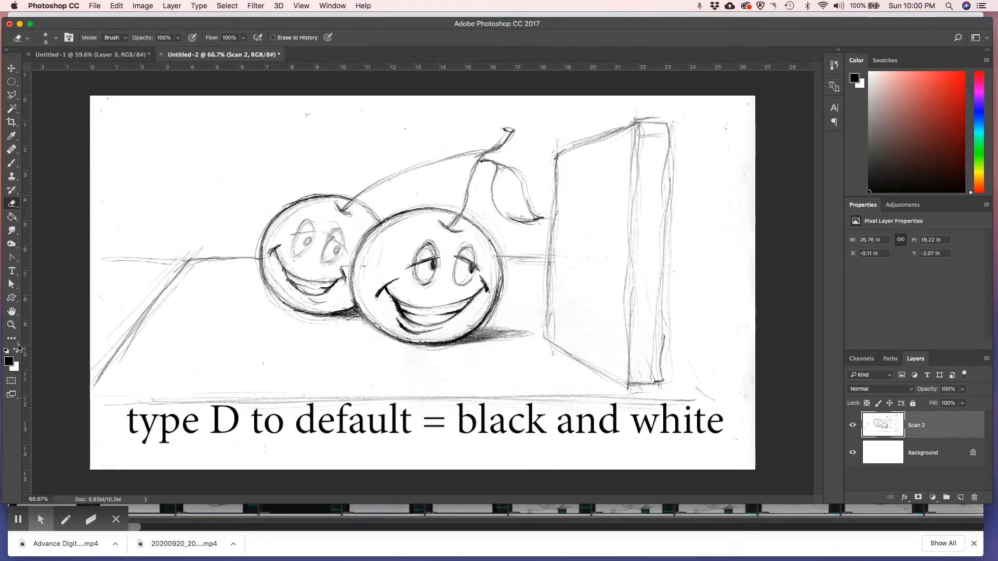
{"action": "left_click", "coordinate": [11, 162]}
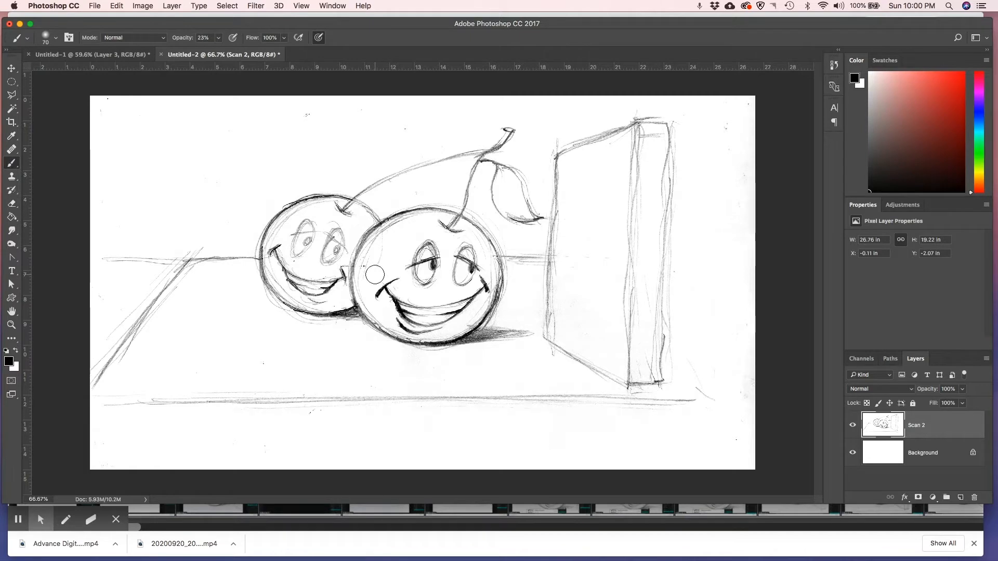
{"action": "scroll", "coordinate": [378, 275], "scroll_direction": "up", "scroll_amount": 12}
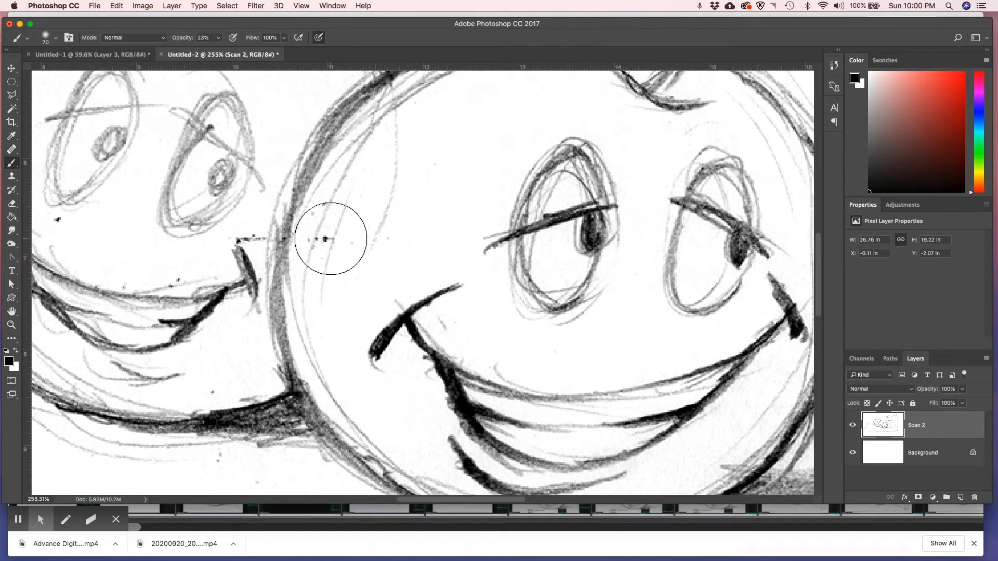
{"action": "key", "text": "bracketleft"}
{"action": "key", "text": "bracketleft"}
{"action": "key", "text": "bracketleft"}
{"action": "key", "text": "bracketleft"}
{"action": "key", "text": "bracketleft"}
{"action": "key", "text": "bracketleft"}
{"action": "key", "text": "bracketleft"}
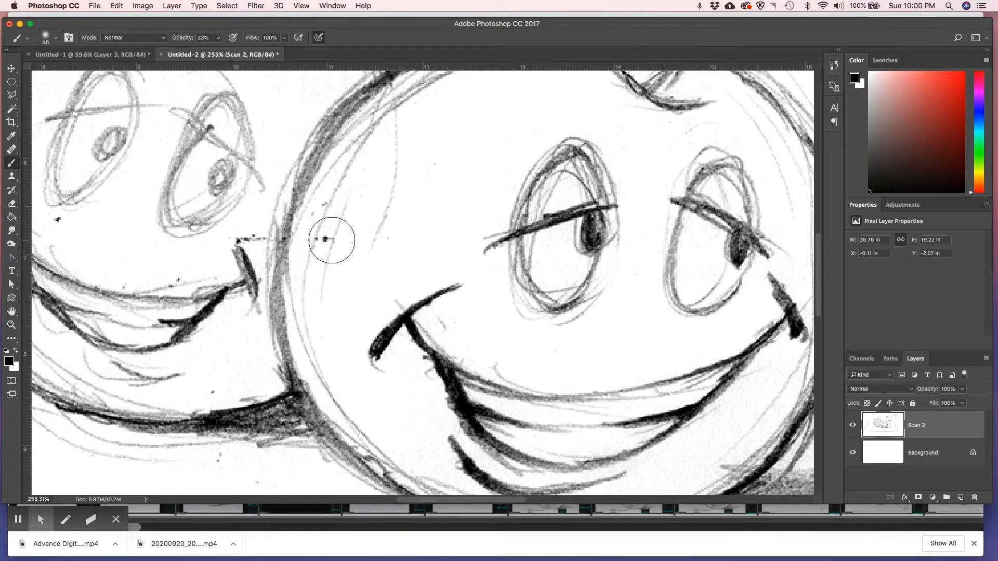
Step: Set the brush opacity to 49% and make white the foreground colour
{"action": "left_click", "coordinate": [218, 40]}
{"action": "left_click_drag", "start_coordinate": [220, 52], "coordinate": [232, 53]}
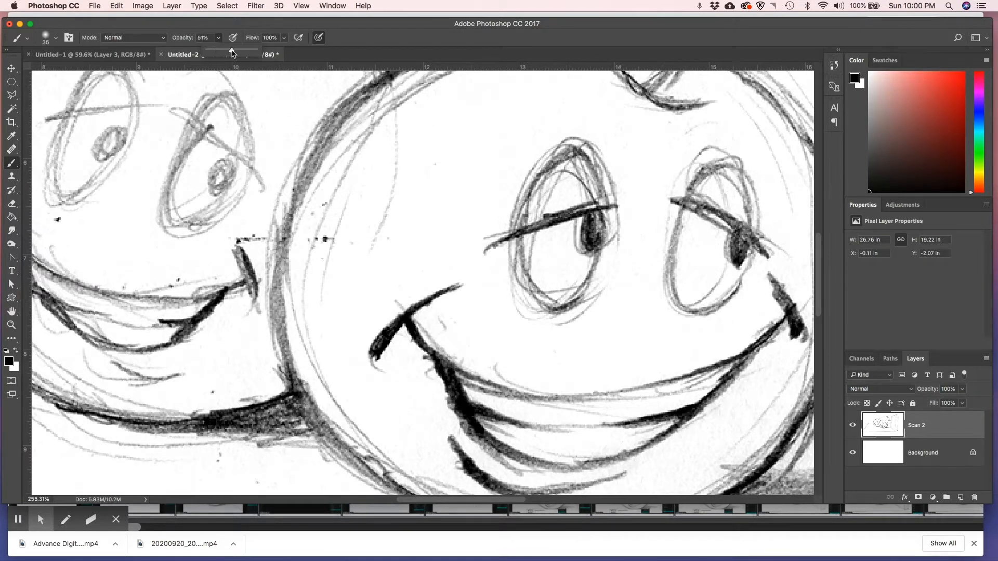
{"action": "left_click", "coordinate": [56, 39]}
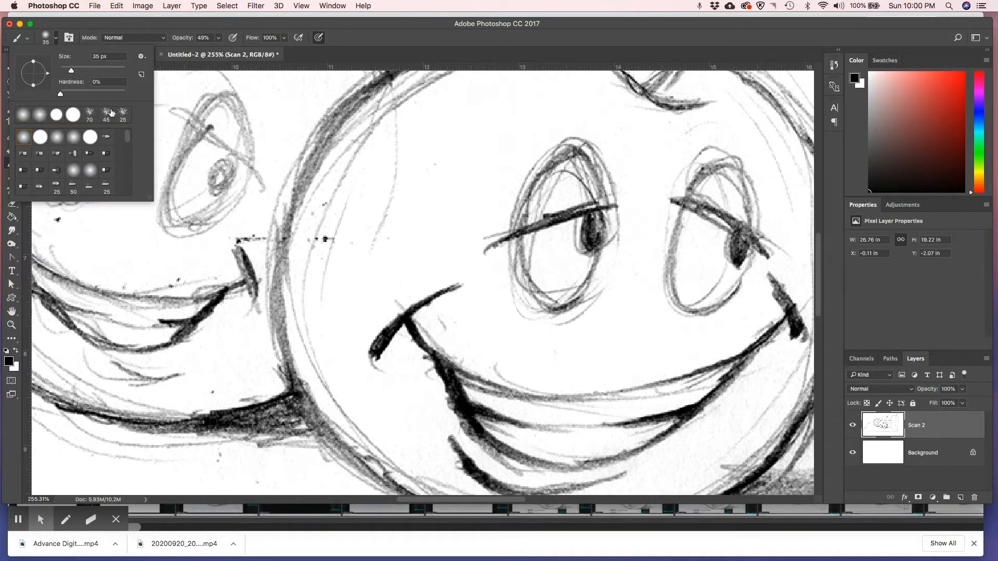
{"action": "left_click", "coordinate": [424, 40]}
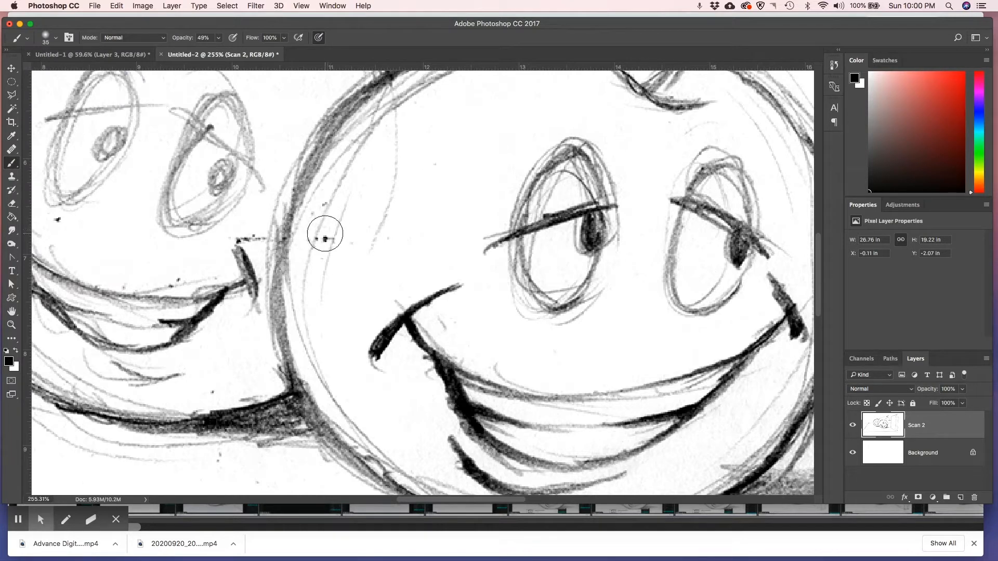
{"action": "key", "text": "x"}
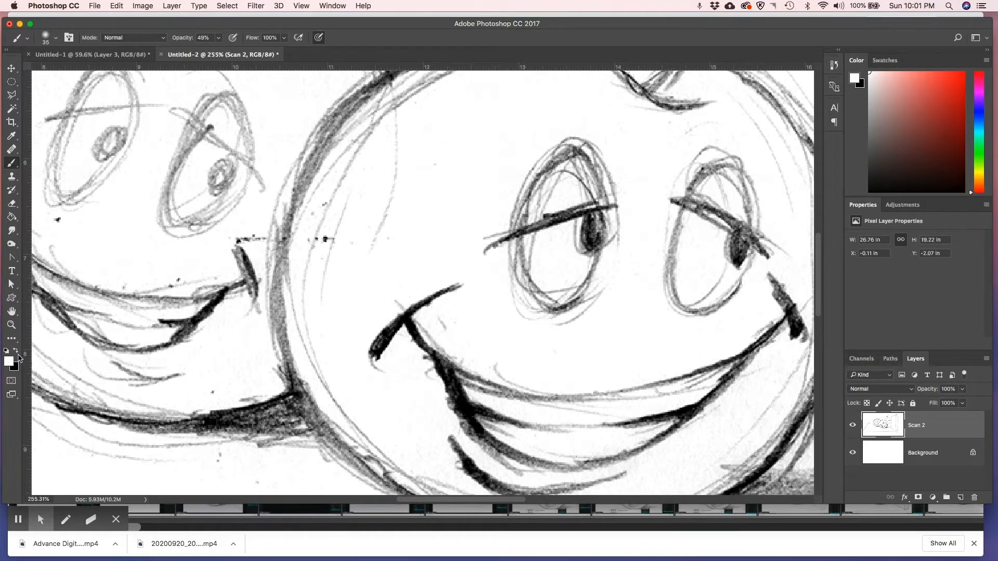
Step: Paint white over the dark specks on and below the cherries' faces, reducing the brush to 15 px for the smaller ones
{"action": "mouse_move", "coordinate": [338, 234]}
{"action": "left_mouse_down"}
{"action": "mouse_move", "coordinate": [325, 260]}
{"action": "mouse_move", "coordinate": [336, 216]}
{"action": "mouse_move", "coordinate": [317, 267]}
{"action": "mouse_move", "coordinate": [340, 197]}
{"action": "mouse_move", "coordinate": [311, 268]}
{"action": "mouse_move", "coordinate": [326, 216]}
{"action": "mouse_move", "coordinate": [301, 271]}
{"action": "mouse_move", "coordinate": [326, 254]}
{"action": "left_mouse_up"}
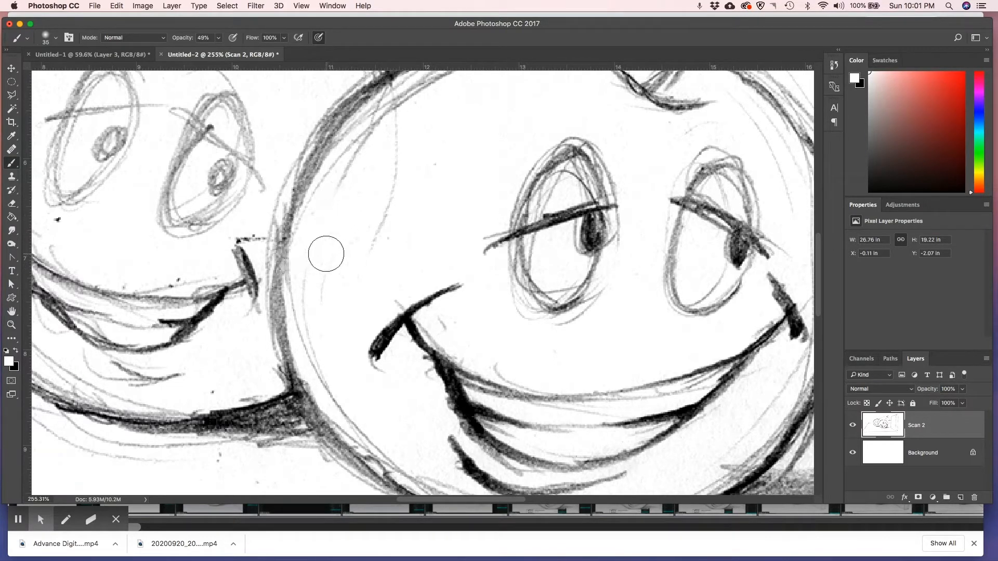
{"action": "key", "text": "bracketleft"}
{"action": "key", "text": "bracketleft"}
{"action": "mouse_move", "coordinate": [248, 238]}
{"action": "left_mouse_down"}
{"action": "mouse_move", "coordinate": [273, 232]}
{"action": "mouse_move", "coordinate": [264, 256]}
{"action": "mouse_move", "coordinate": [256, 234]}
{"action": "left_mouse_up"}
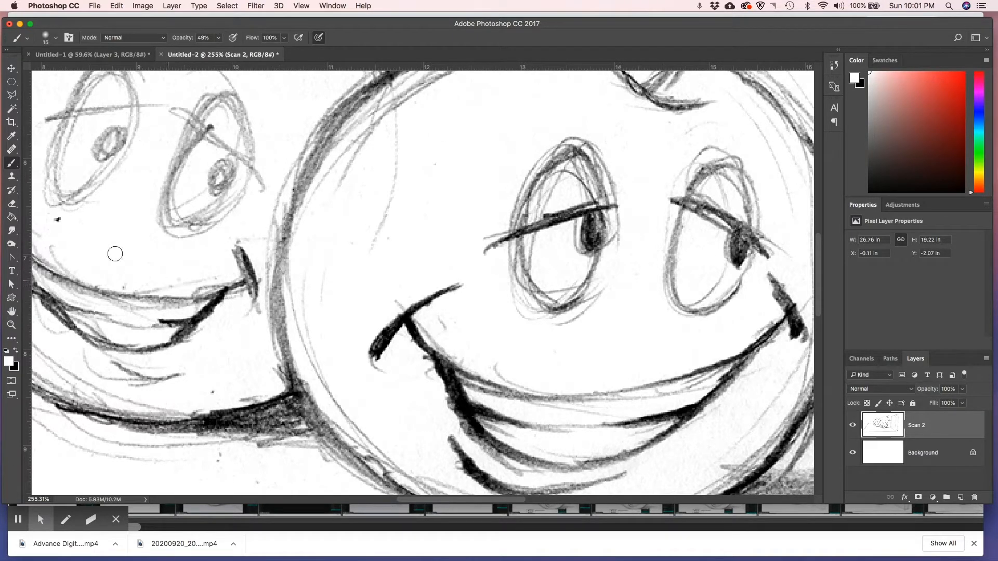
{"action": "left_click_drag", "start_coordinate": [68, 226], "coordinate": [53, 220]}
{"action": "left_click_drag", "start_coordinate": [199, 386], "coordinate": [206, 393]}
{"action": "left_click_drag", "start_coordinate": [193, 454], "coordinate": [224, 453]}
Step: Enlarge the brush to 30 px and paint white over the stray sketch lines inside the cherries' outlines
{"action": "scroll", "coordinate": [302, 335], "scroll_direction": "right", "scroll_amount": 3}
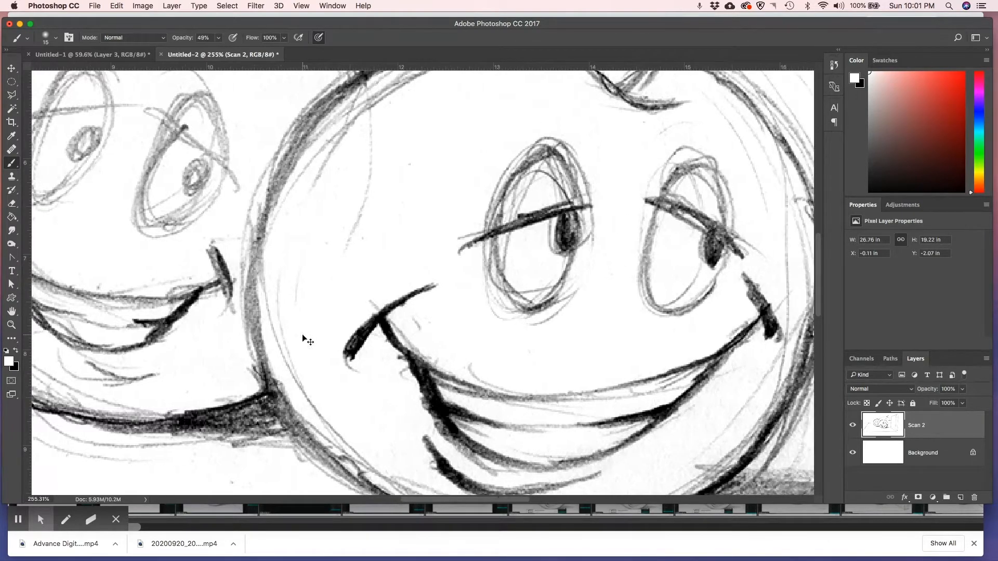
{"action": "scroll", "coordinate": [302, 335], "scroll_direction": "down", "scroll_amount": 3}
{"action": "scroll", "coordinate": [305, 331], "scroll_direction": "up", "scroll_amount": 4}
{"action": "scroll", "coordinate": [305, 331], "scroll_direction": "down", "scroll_amount": 4}
{"action": "scroll", "coordinate": [306, 331], "scroll_direction": "down", "scroll_amount": 1}
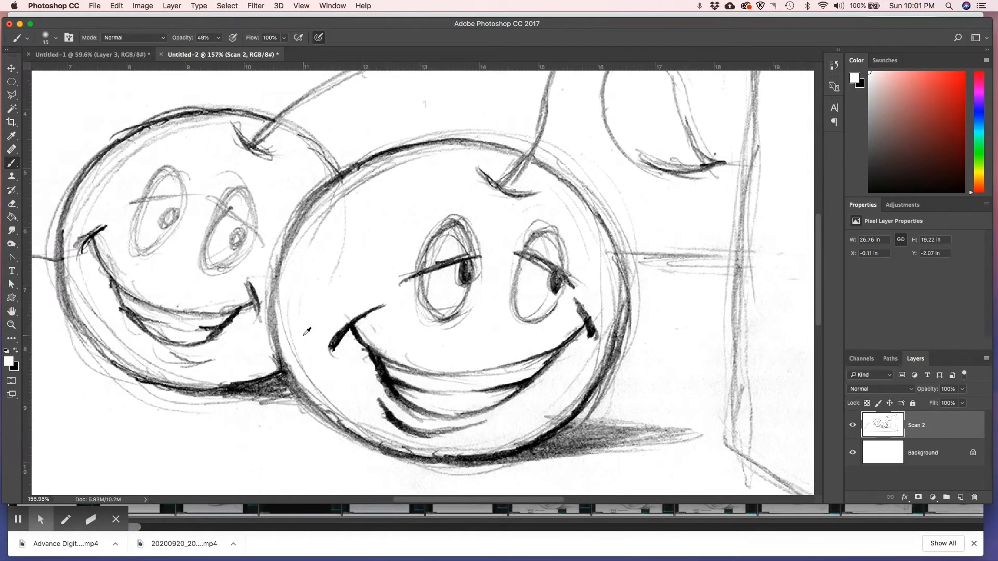
{"action": "scroll", "coordinate": [298, 322], "scroll_direction": "left", "scroll_amount": 3}
{"action": "scroll", "coordinate": [298, 322], "scroll_direction": "up", "scroll_amount": 1}
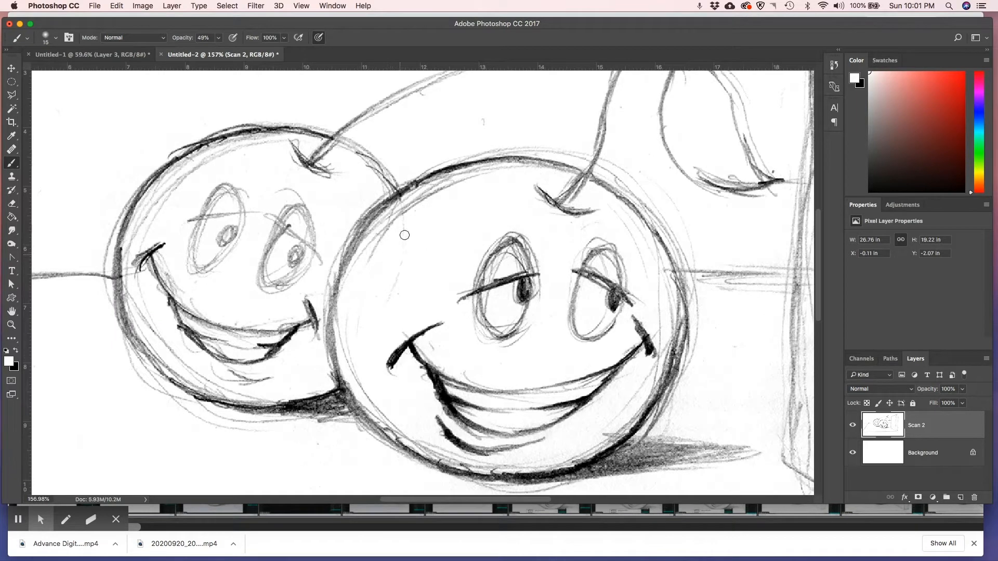
{"action": "key", "text": "bracketright"}
{"action": "key", "text": "bracketright"}
{"action": "key", "text": "bracketright"}
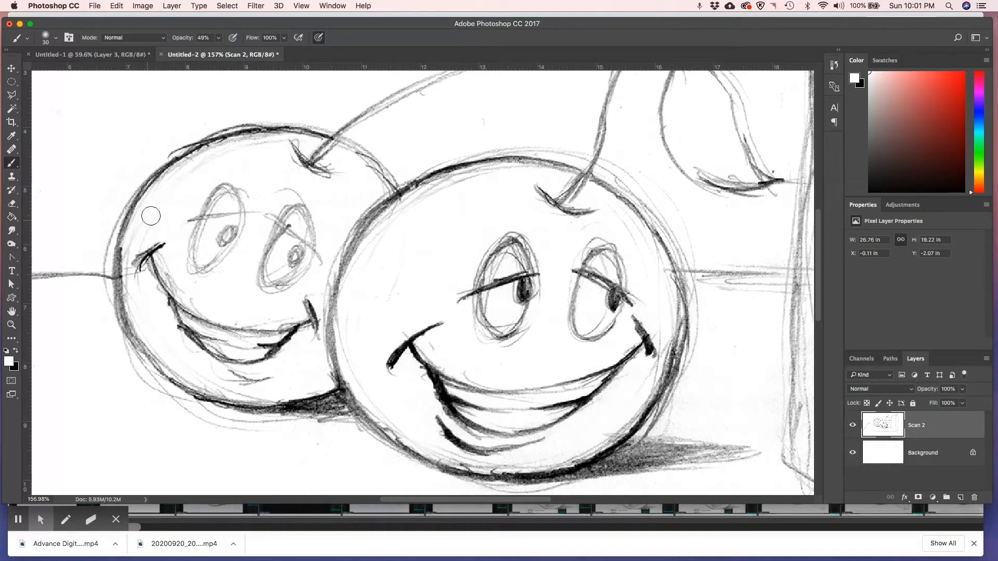
Step: Rename the Scan 2 layer as "Line art" and set its blending mode to Multiply
{"action": "double_click", "coordinate": [917, 425]}
{"action": "type", "text": "L"}
{"action": "key", "text": "Return"}
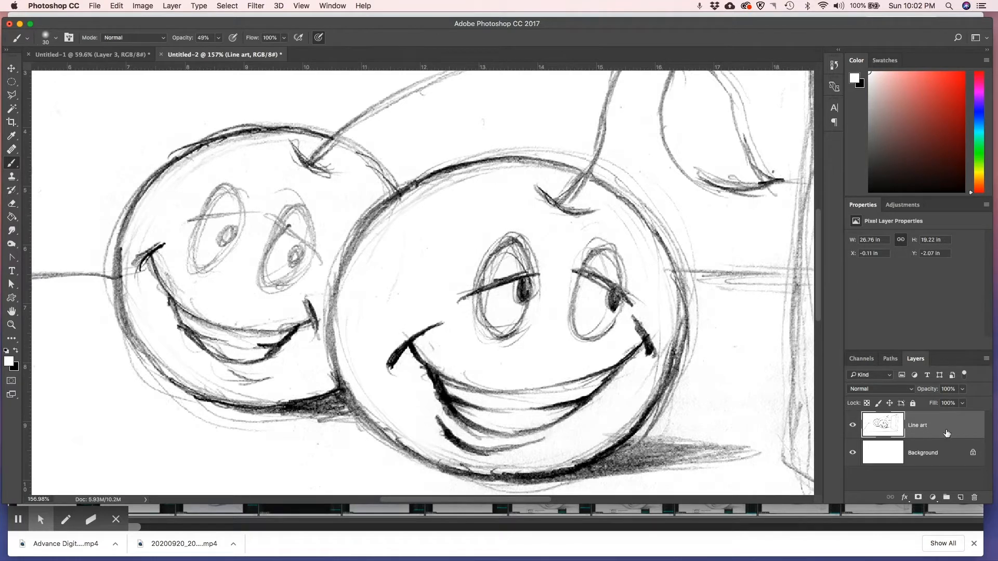
{"action": "left_click", "coordinate": [912, 392]}
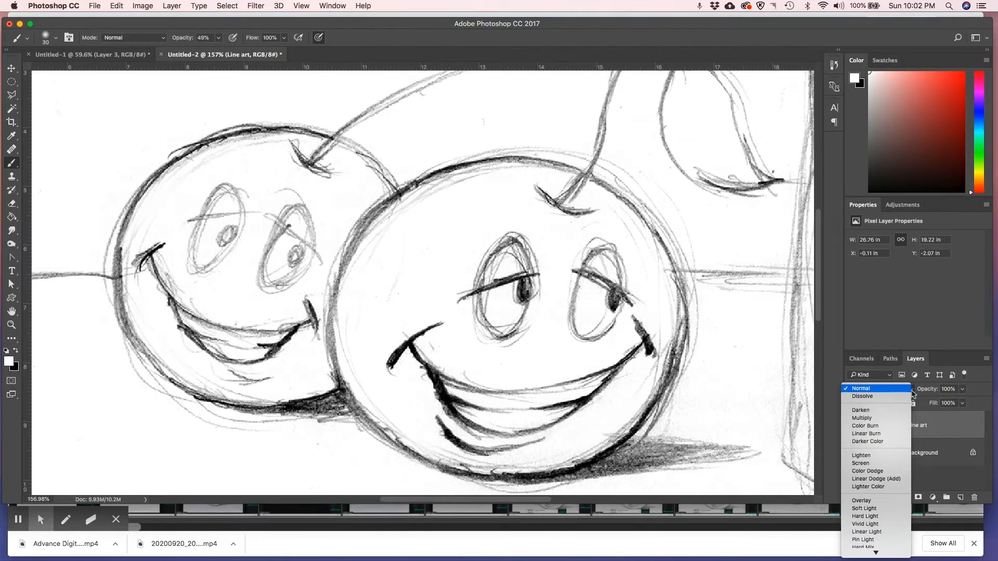
{"action": "left_click", "coordinate": [893, 418]}
Step: Undock and heighten the layer list, and add a new empty layer above Line art
{"action": "left_click_drag", "start_coordinate": [915, 361], "coordinate": [793, 59]}
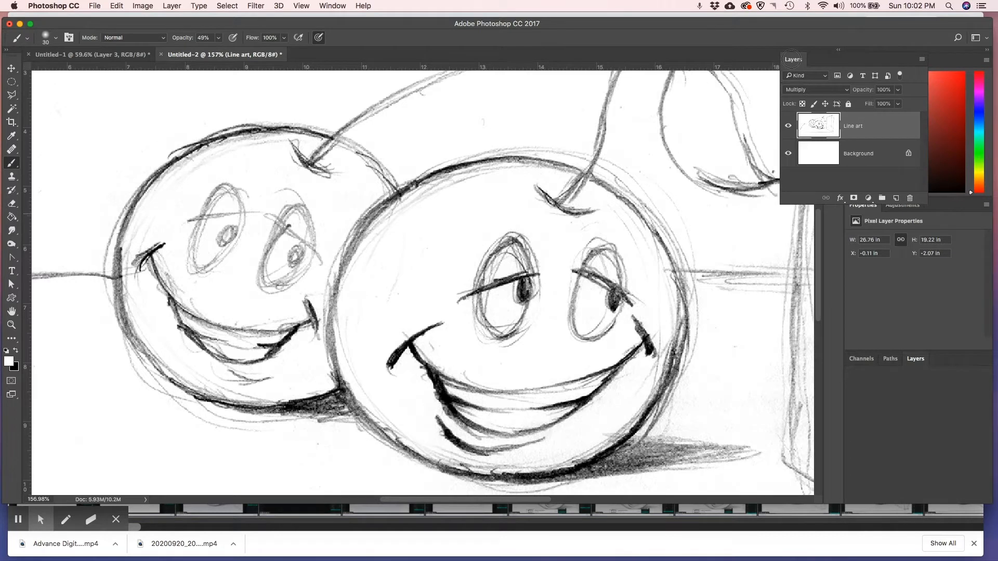
{"action": "left_click_drag", "start_coordinate": [926, 205], "coordinate": [946, 405]}
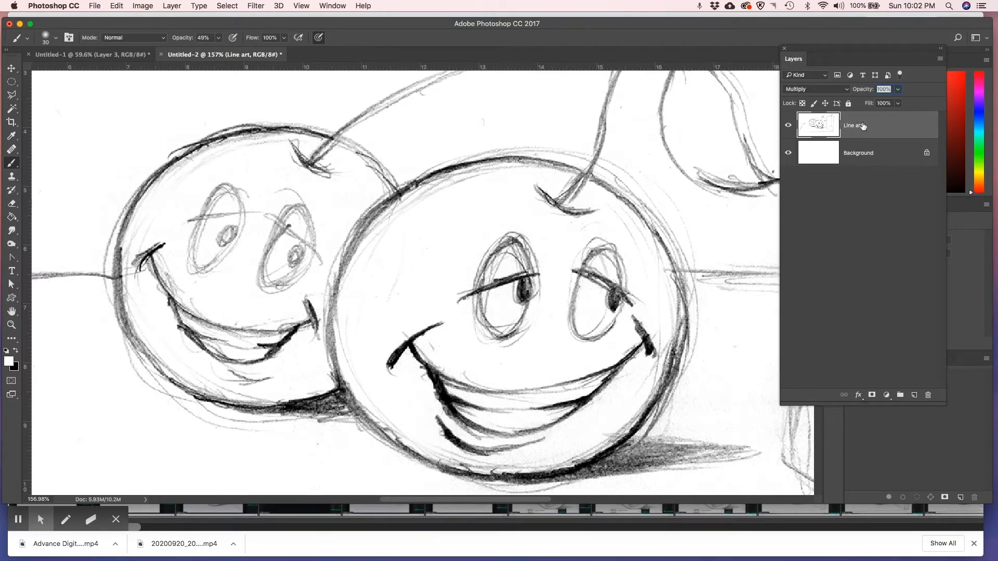
{"action": "left_click", "coordinate": [914, 396]}
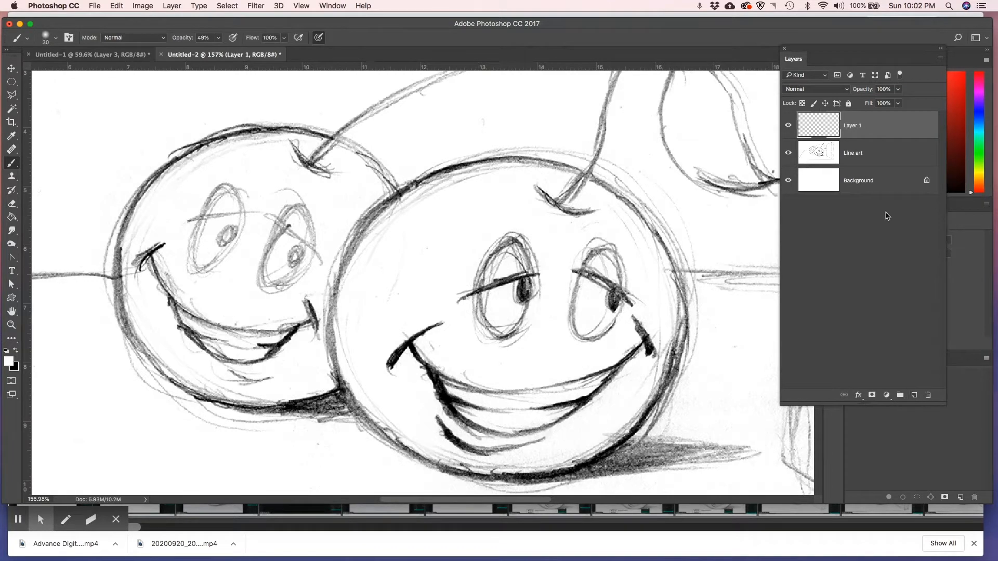
Step: Move the new empty layer below Line art and rename it "Cherry"
{"action": "left_click_drag", "start_coordinate": [862, 130], "coordinate": [863, 158]}
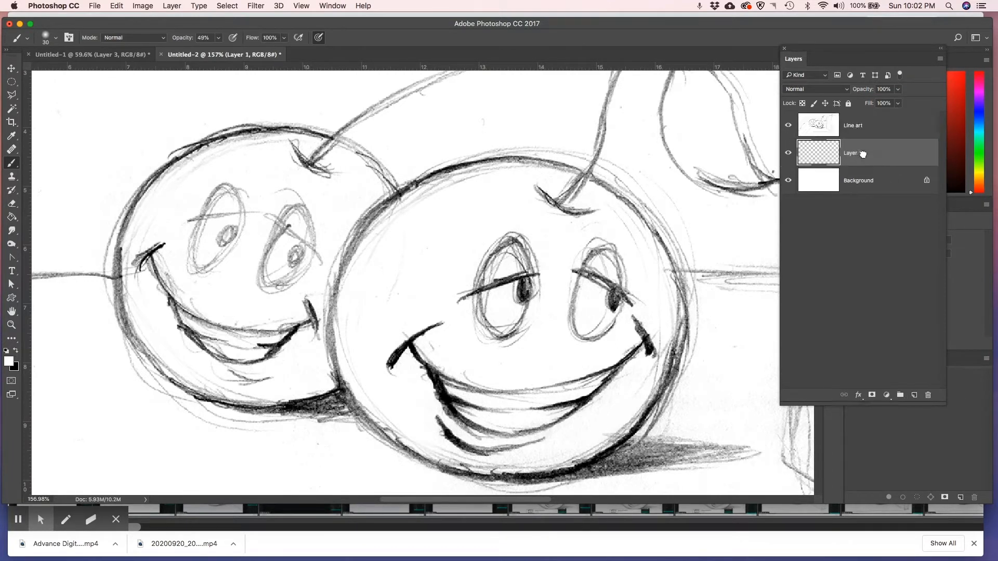
{"action": "double_click", "coordinate": [850, 154]}
{"action": "type", "text": "Cherry"}
{"action": "key", "text": "Return"}
Step: Trace a Polygonal Lasso selection around the combined outer outline of both cherries, with add-to-selection mode on
{"action": "left_click", "coordinate": [17, 97]}
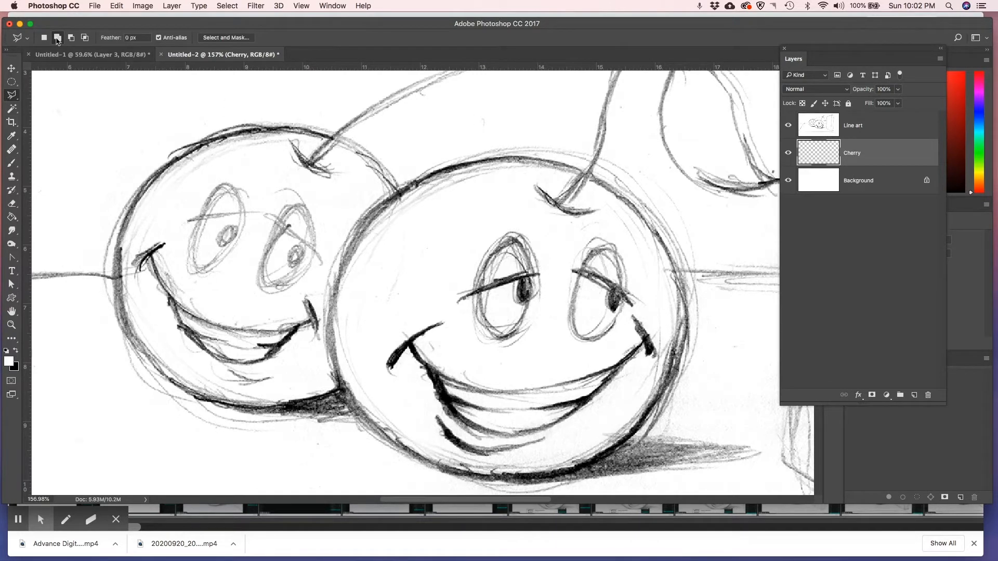
{"action": "left_click", "coordinate": [582, 173]}
{"action": "left_click", "coordinate": [500, 159]}
{"action": "left_click", "coordinate": [468, 165]}
{"action": "left_click", "coordinate": [422, 181]}
{"action": "left_click", "coordinate": [399, 192]}
{"action": "left_click", "coordinate": [357, 152]}
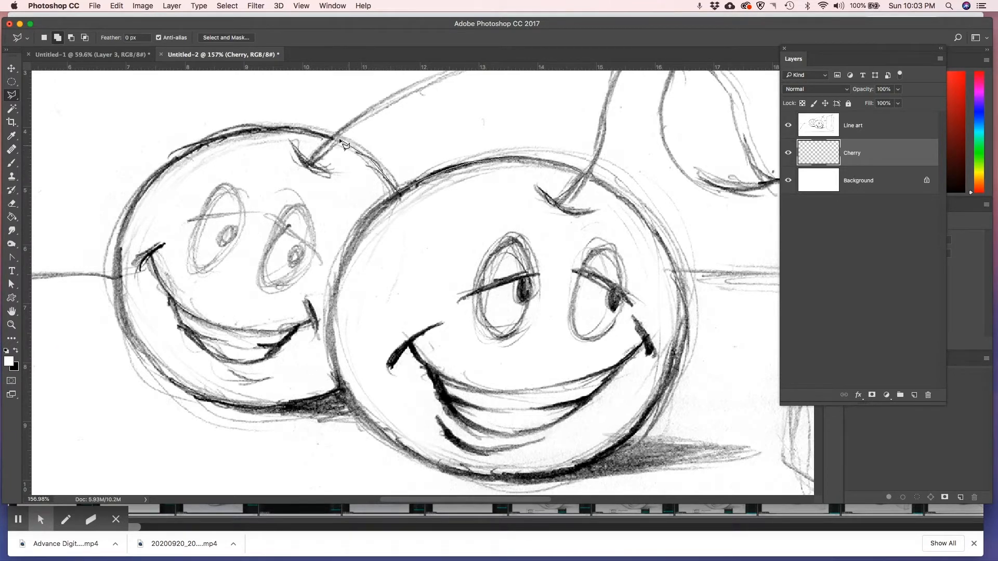
{"action": "left_click", "coordinate": [305, 130]}
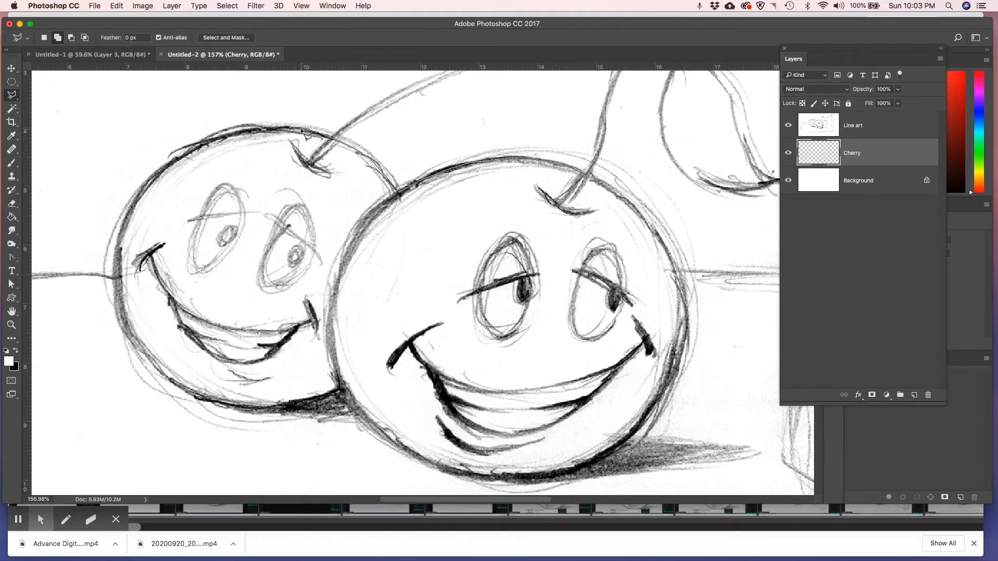
{"action": "left_click", "coordinate": [261, 129]}
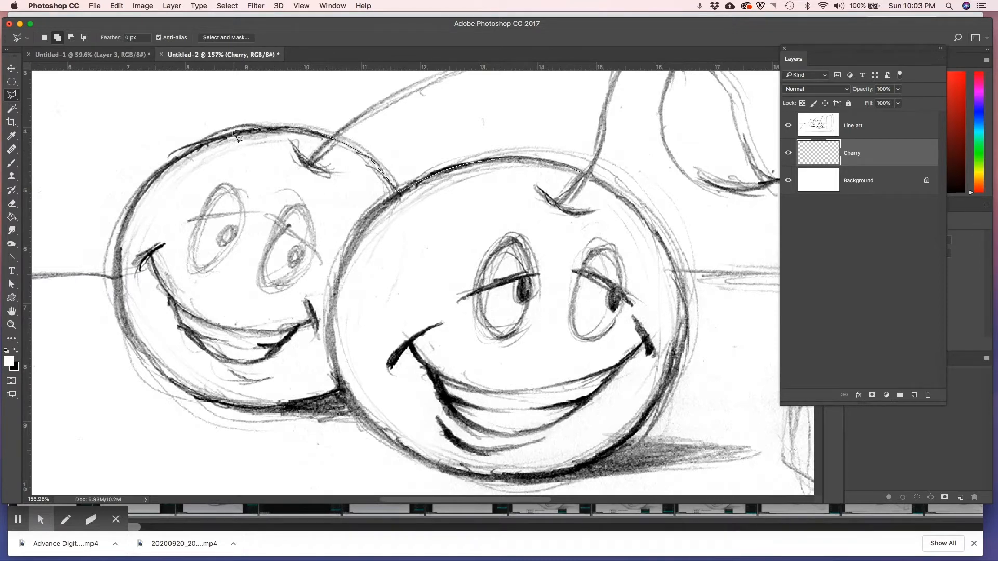
{"action": "left_click", "coordinate": [201, 145]}
{"action": "left_click", "coordinate": [178, 157]}
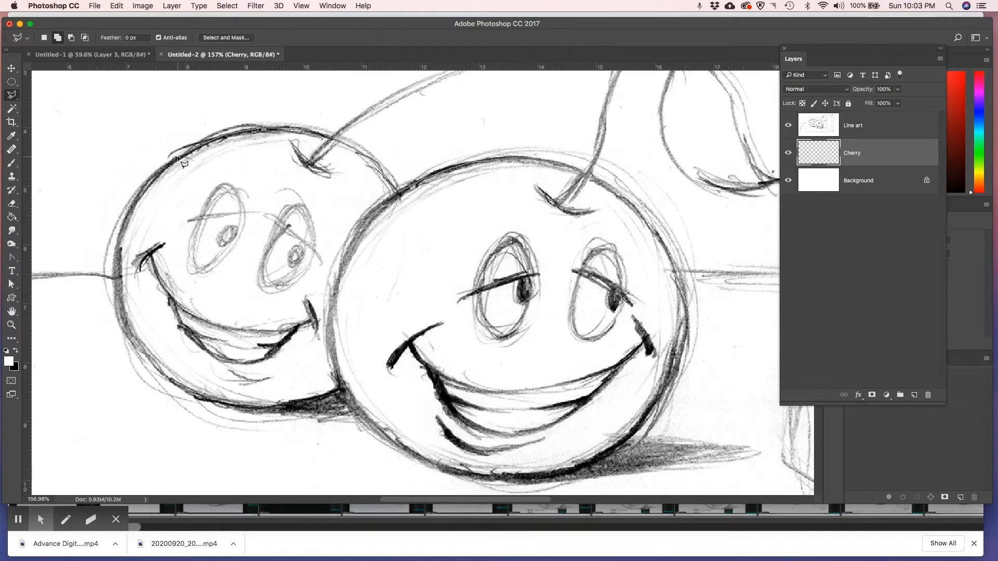
{"action": "left_click", "coordinate": [150, 177]}
{"action": "left_click", "coordinate": [127, 219]}
{"action": "left_click", "coordinate": [116, 294]}
{"action": "left_click", "coordinate": [582, 173]}
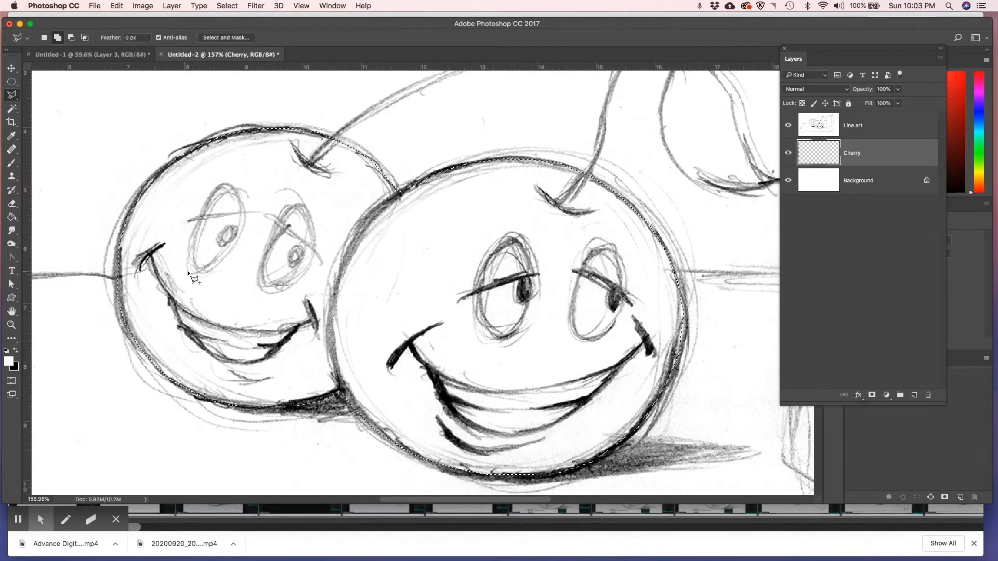
Step: Fill the cherry selection on the Cherry layer with light red #f56e6e, and deselect
{"action": "left_click", "coordinate": [857, 126]}
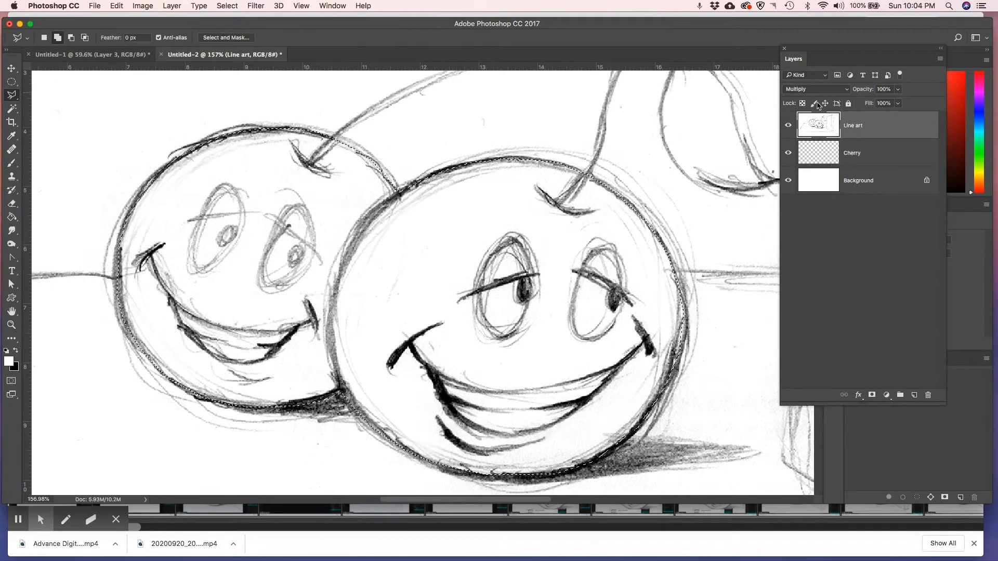
{"action": "left_click", "coordinate": [867, 153]}
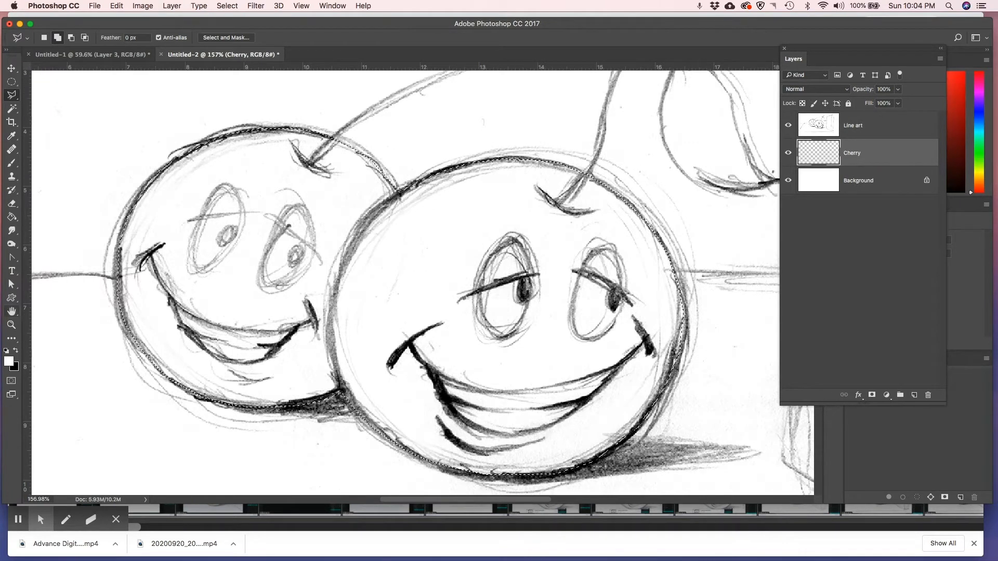
{"action": "left_click", "coordinate": [9, 361]}
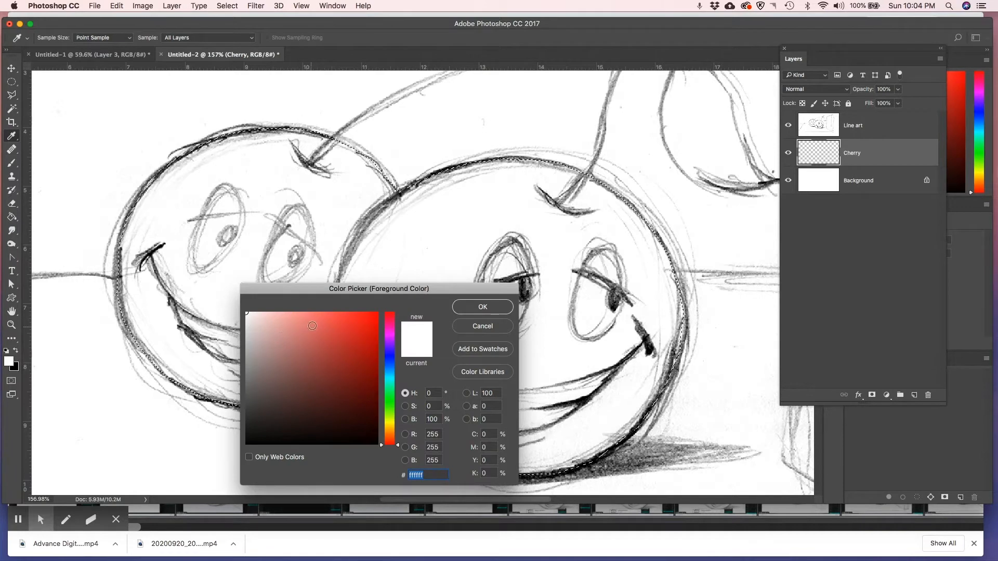
{"action": "left_click", "coordinate": [310, 317]}
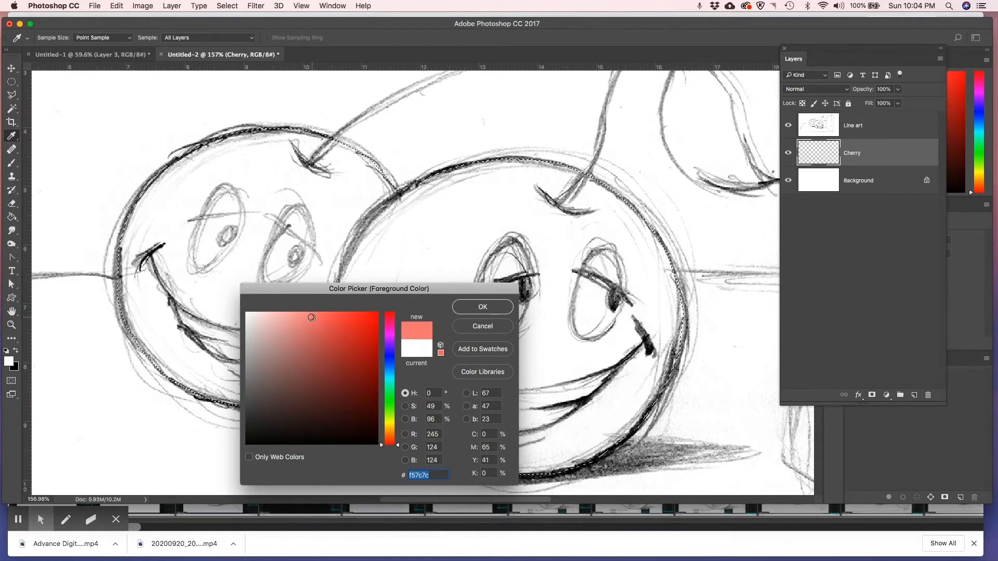
{"action": "left_click", "coordinate": [318, 317]}
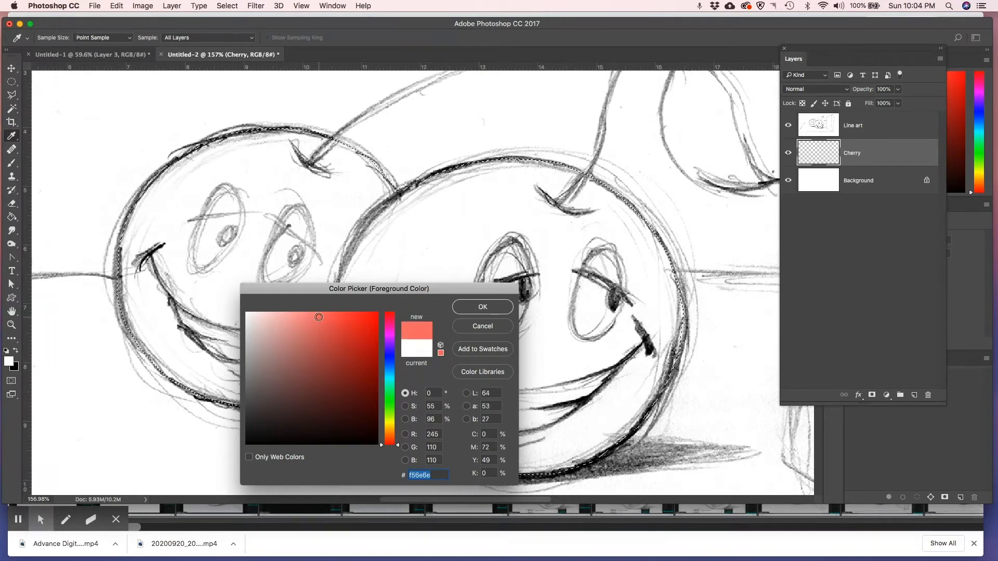
{"action": "left_click", "coordinate": [474, 309]}
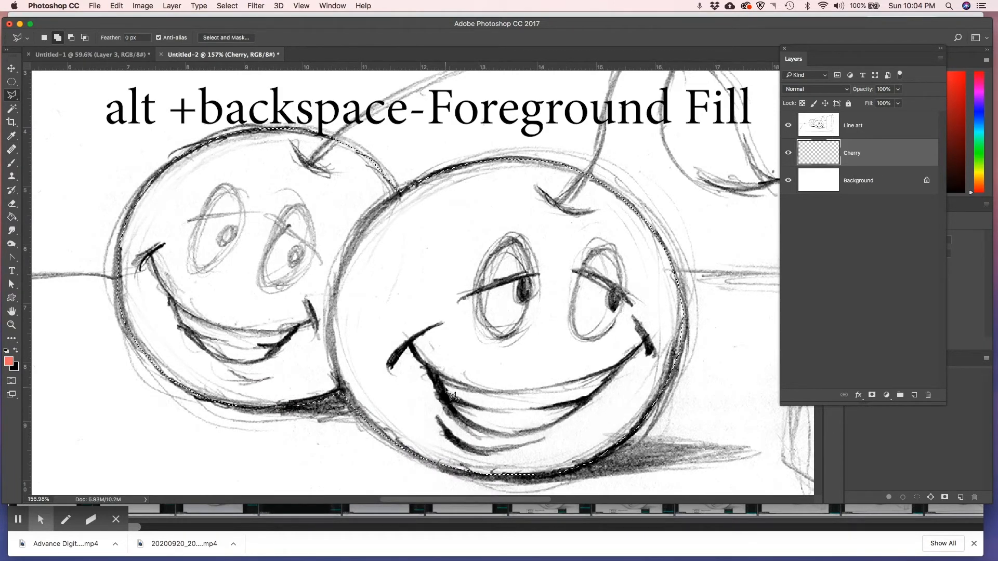
{"action": "key", "text": "alt+BackSpace"}
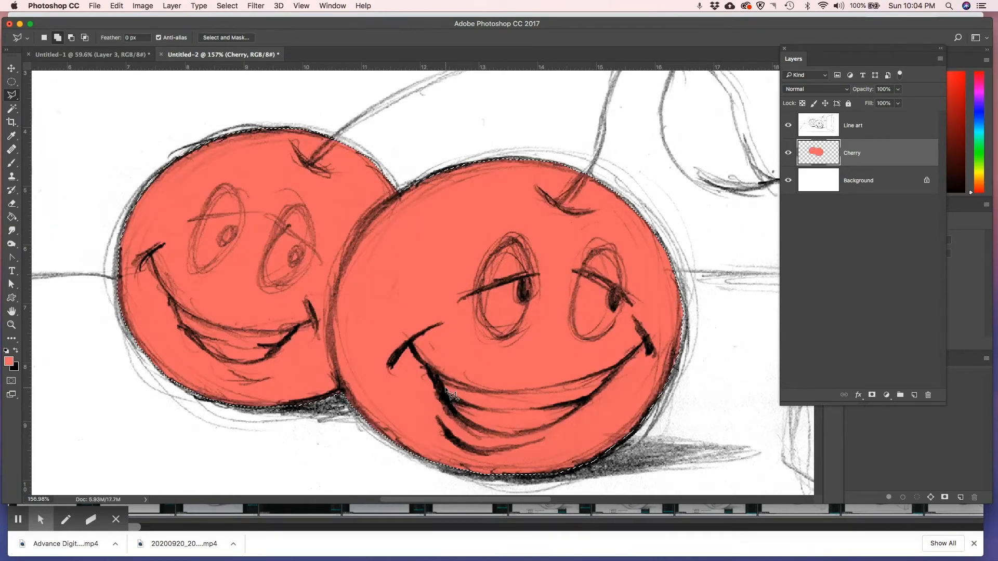
{"action": "key", "text": "ctrl+d"}
Step: Lasso the rear cherry's eyes on the Line art layer, darken their pencil lines with Levels, and deselect
{"action": "left_click", "coordinate": [858, 129]}
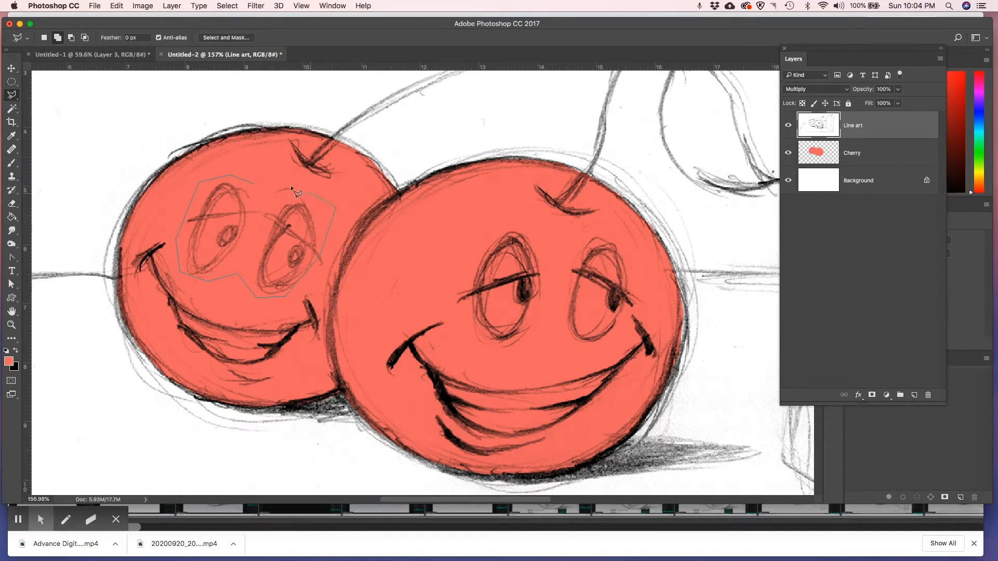
{"action": "left_click", "coordinate": [253, 188]}
{"action": "key", "text": "super+l"}
{"action": "left_click_drag", "start_coordinate": [613, 238], "coordinate": [663, 240]}
{"action": "left_click", "coordinate": [782, 138]}
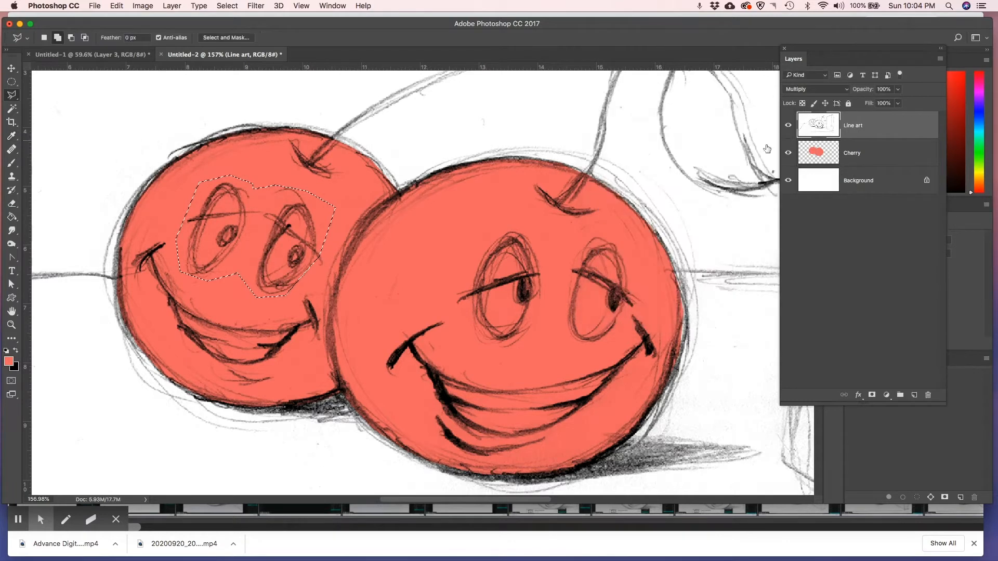
{"action": "key", "text": "super+d"}
Step: On the Cherry layer, select the rear cherry's two eyeballs below the eyelids with the Polygonal Lasso
{"action": "left_click", "coordinate": [870, 154]}
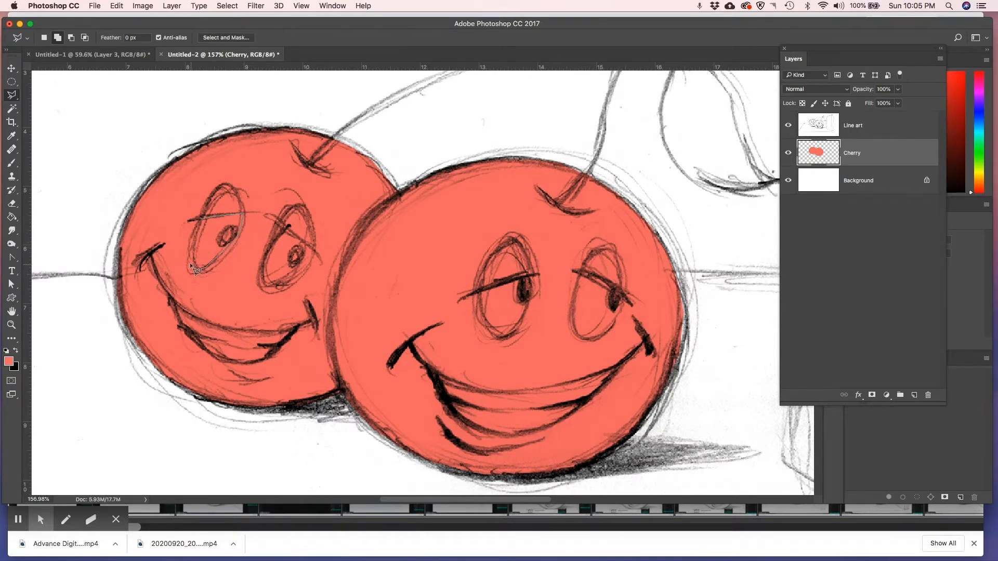
{"action": "left_click", "coordinate": [201, 219]}
{"action": "left_click", "coordinate": [283, 282]}
{"action": "left_click", "coordinate": [260, 267]}
{"action": "left_click", "coordinate": [263, 256]}
{"action": "left_click", "coordinate": [271, 243]}
{"action": "left_click", "coordinate": [278, 234]}
{"action": "left_click", "coordinate": [286, 228]}
{"action": "left_click", "coordinate": [286, 229]}
Step: Add the toothy mouth area of the rear cherry's smile to the selection
{"action": "left_click", "coordinate": [297, 328]}
{"action": "left_click", "coordinate": [273, 352]}
{"action": "left_click", "coordinate": [261, 360]}
{"action": "left_click", "coordinate": [217, 357]}
{"action": "left_click", "coordinate": [194, 344]}
{"action": "left_click", "coordinate": [184, 329]}
{"action": "left_click", "coordinate": [176, 303]}
Step: Add the front cherry's two eyeballs, up to the eyelid lines, to the selection
{"action": "left_click", "coordinate": [497, 335]}
{"action": "left_click", "coordinate": [523, 312]}
{"action": "left_click", "coordinate": [528, 275]}
{"action": "left_click", "coordinate": [479, 293]}
{"action": "left_click", "coordinate": [578, 272]}
{"action": "left_click", "coordinate": [578, 273]}
Step: Add the front cherry's teeth to the selection, delete the red from all selected eyes and mouths, and deselect
{"action": "left_click", "coordinate": [560, 383]}
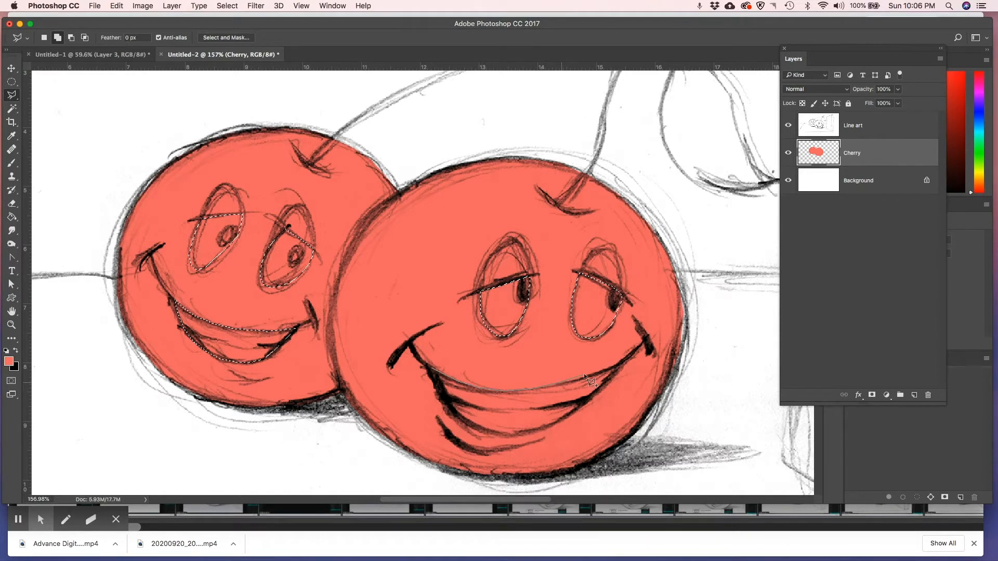
{"action": "left_click", "coordinate": [619, 364]}
{"action": "mouse_move", "coordinate": [486, 433]}
{"action": "left_mouse_down"}
{"action": "mouse_move", "coordinate": [456, 419]}
{"action": "mouse_move", "coordinate": [435, 372]}
{"action": "left_mouse_up"}
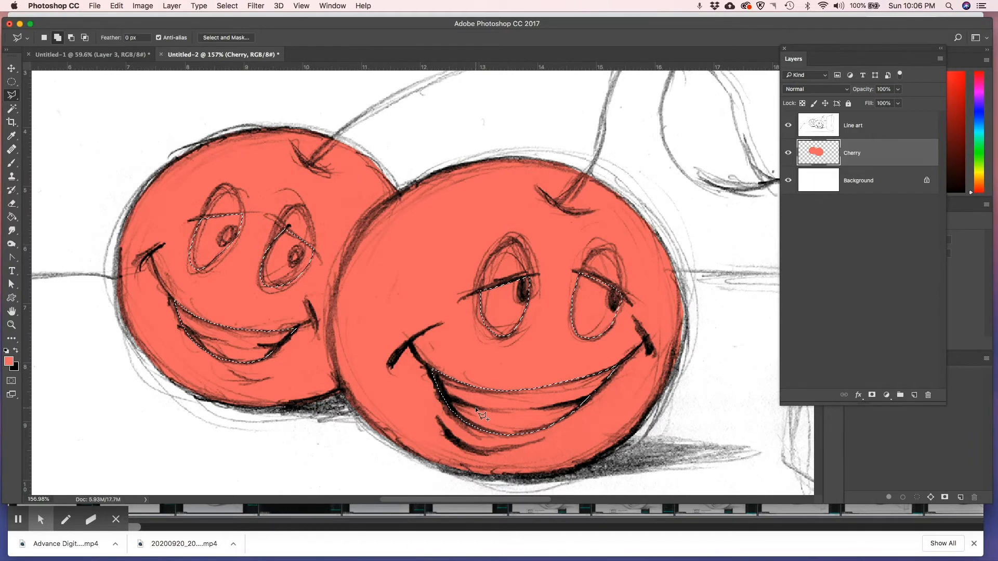
{"action": "key", "text": "Delete"}
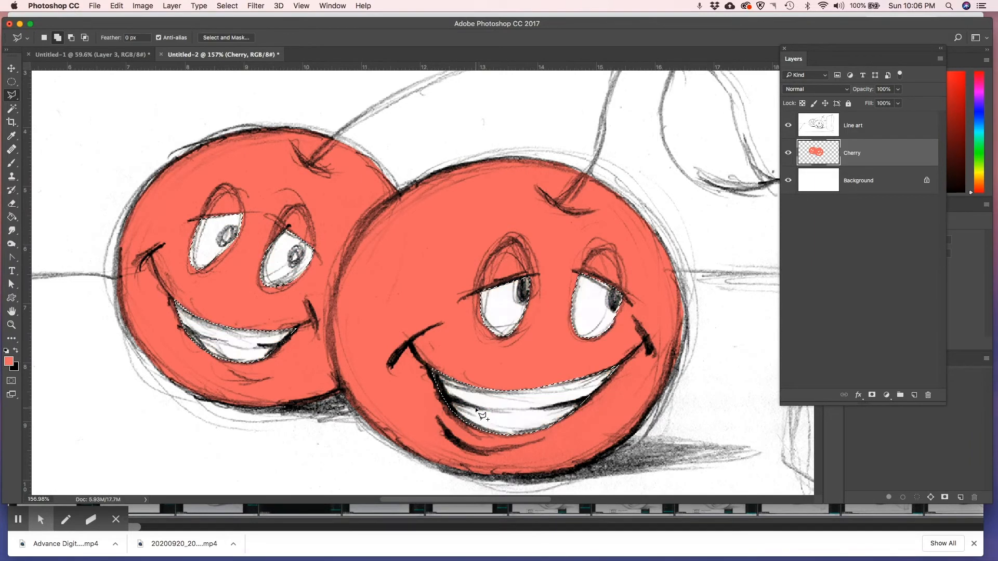
{"action": "key", "text": "ctrl+d"}
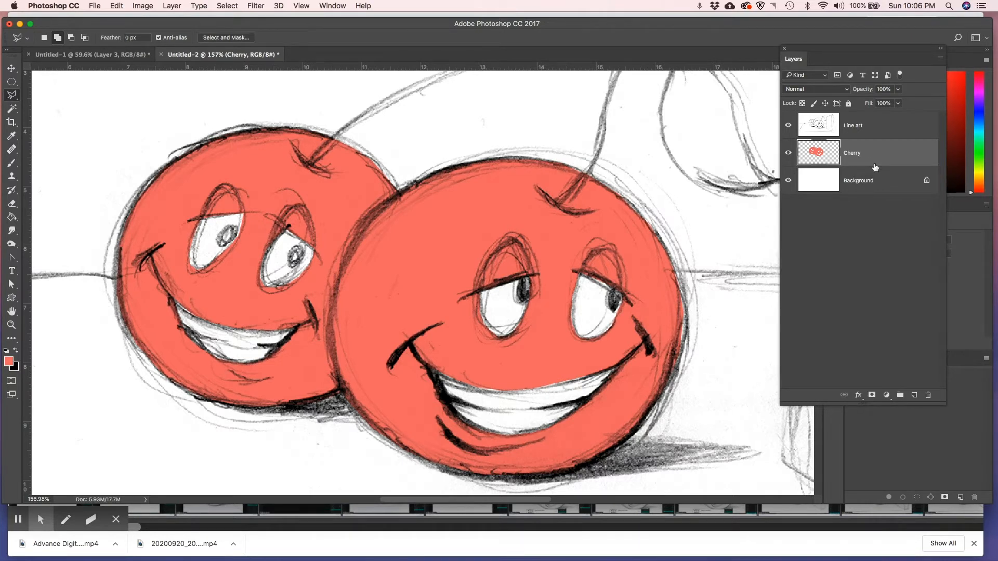
Step: Duplicate the Cherry layer, rename the copy "Cherry shade", and set its blending mode to Multiply
{"action": "key", "text": "ctrl+j"}
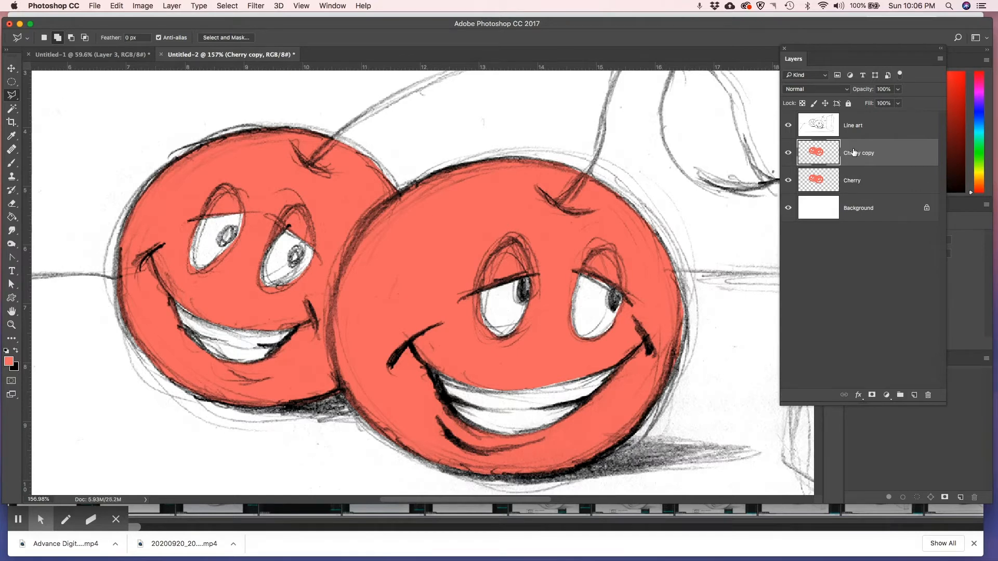
{"action": "double_click", "coordinate": [870, 155]}
{"action": "left_click_drag", "start_coordinate": [875, 152], "coordinate": [862, 155]}
{"action": "type", "text": "shade"}
{"action": "key", "text": "Return"}
{"action": "left_click", "coordinate": [844, 90]}
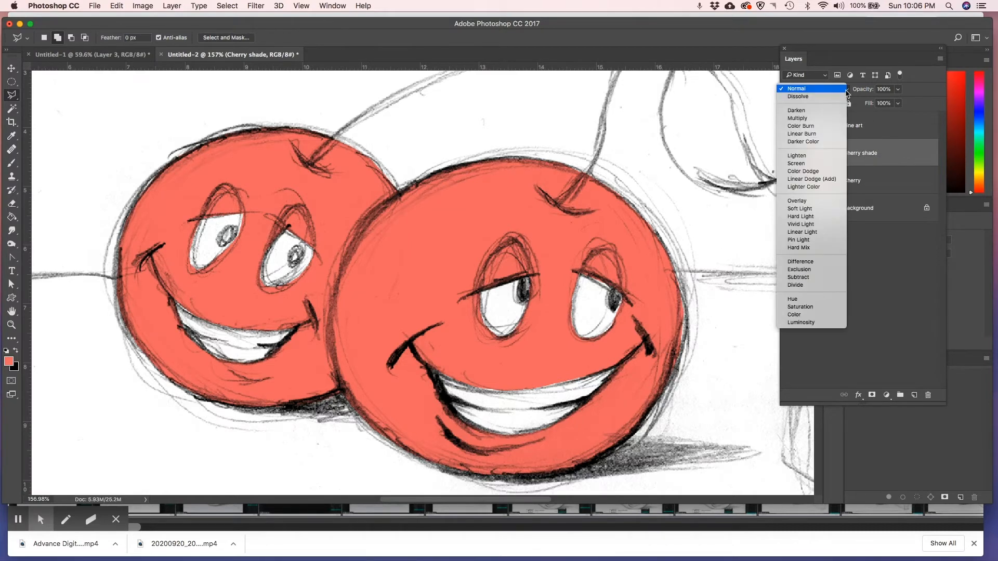
{"action": "left_click", "coordinate": [819, 118]}
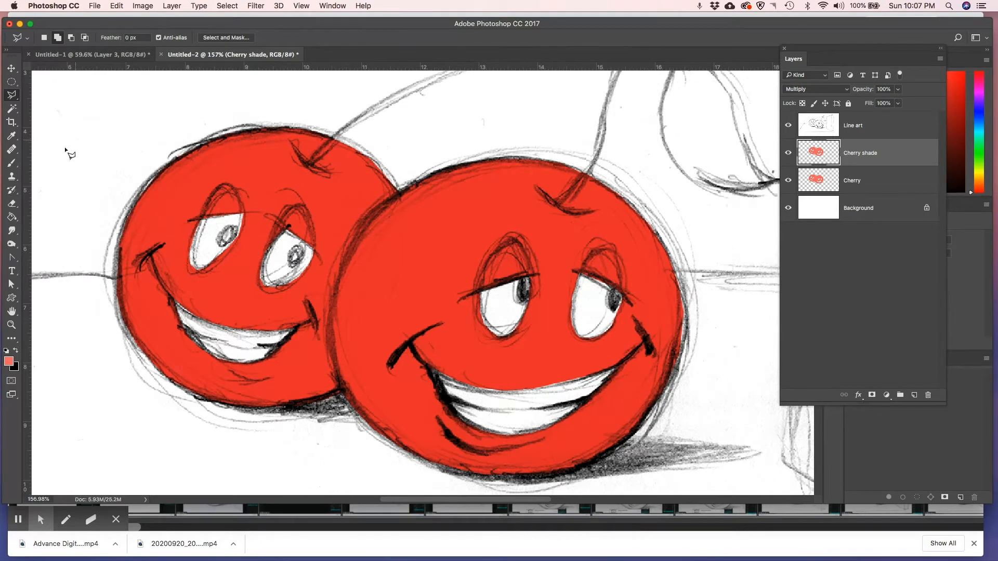
Step: Erase soft highlights along the upper-left of both cherries on Cherry shade, using a 40 px Eraser at 51% opacity
{"action": "left_click", "coordinate": [11, 203]}
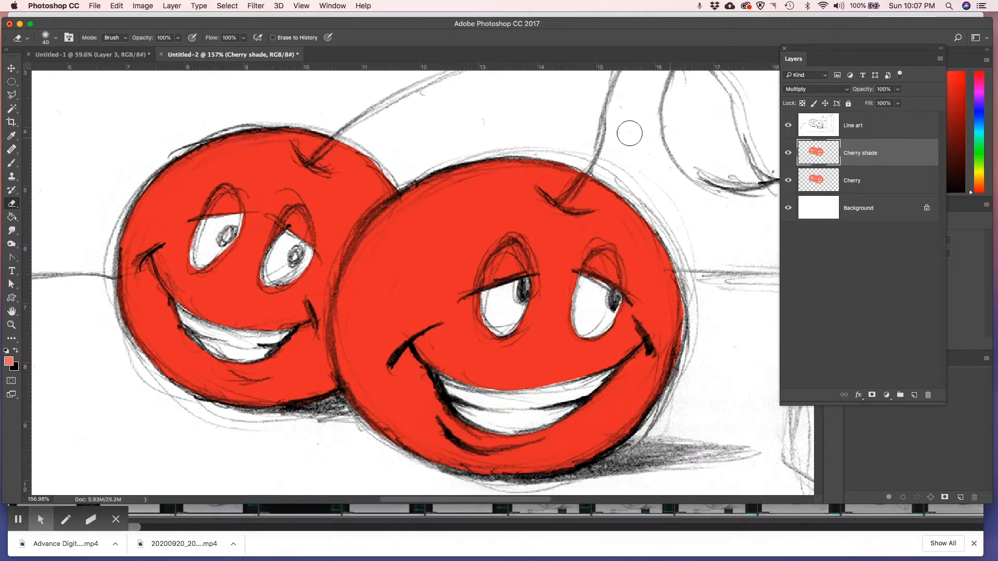
{"action": "left_click", "coordinate": [178, 37]}
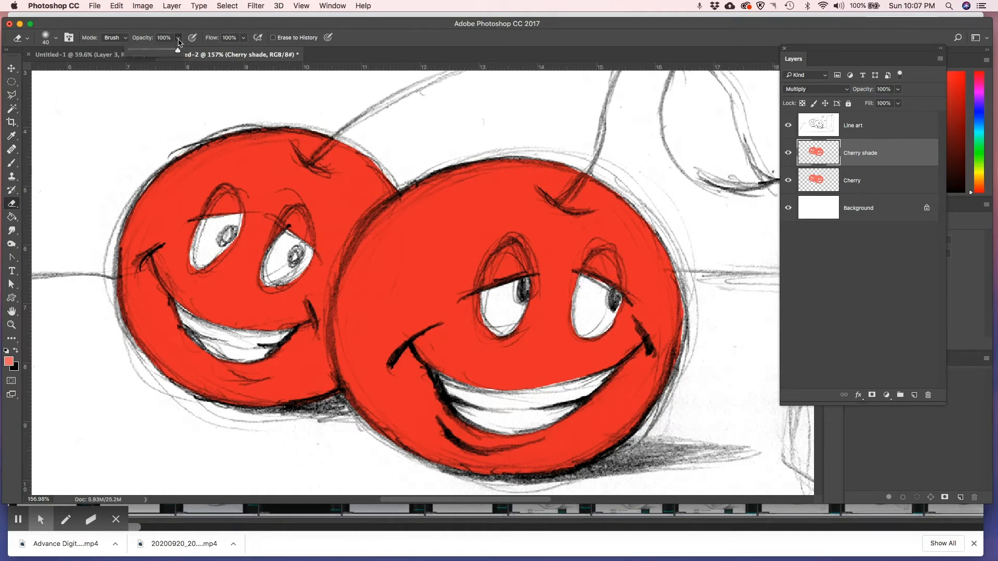
{"action": "left_click_drag", "start_coordinate": [180, 51], "coordinate": [155, 55]}
{"action": "left_click", "coordinate": [56, 39]}
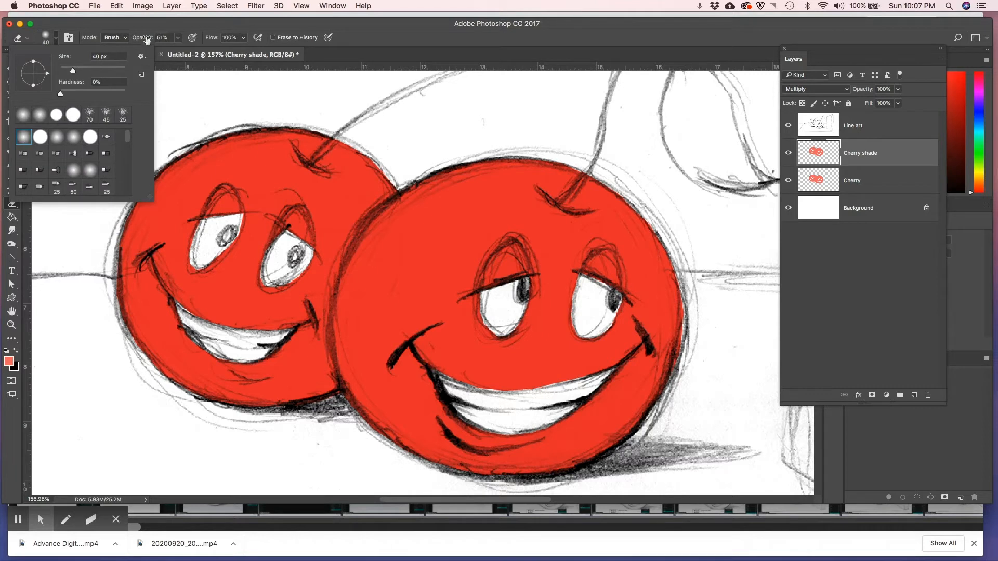
{"action": "left_click", "coordinate": [158, 23]}
{"action": "mouse_move", "coordinate": [248, 156]}
{"action": "left_mouse_down"}
{"action": "mouse_move", "coordinate": [170, 192]}
{"action": "mouse_move", "coordinate": [143, 221]}
{"action": "mouse_move", "coordinate": [240, 160]}
{"action": "mouse_move", "coordinate": [195, 179]}
{"action": "mouse_move", "coordinate": [148, 233]}
{"action": "mouse_move", "coordinate": [206, 175]}
{"action": "mouse_move", "coordinate": [247, 159]}
{"action": "mouse_move", "coordinate": [218, 165]}
{"action": "mouse_move", "coordinate": [159, 223]}
{"action": "mouse_move", "coordinate": [192, 183]}
{"action": "mouse_move", "coordinate": [259, 158]}
{"action": "mouse_move", "coordinate": [194, 178]}
{"action": "mouse_move", "coordinate": [163, 212]}
{"action": "left_mouse_up"}
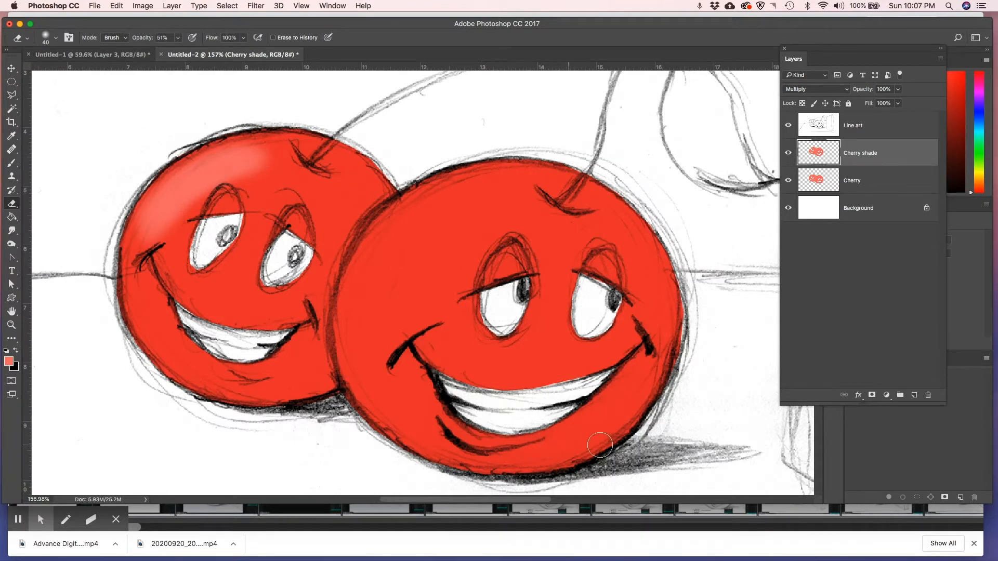
{"action": "mouse_move", "coordinate": [490, 187]}
{"action": "left_mouse_down"}
{"action": "mouse_move", "coordinate": [451, 196]}
{"action": "mouse_move", "coordinate": [408, 243]}
{"action": "mouse_move", "coordinate": [494, 189]}
{"action": "mouse_move", "coordinate": [458, 201]}
{"action": "mouse_move", "coordinate": [403, 243]}
{"action": "mouse_move", "coordinate": [383, 275]}
{"action": "mouse_move", "coordinate": [408, 241]}
{"action": "mouse_move", "coordinate": [501, 186]}
{"action": "mouse_move", "coordinate": [446, 216]}
{"action": "mouse_move", "coordinate": [369, 285]}
{"action": "mouse_move", "coordinate": [383, 254]}
{"action": "mouse_move", "coordinate": [441, 203]}
{"action": "mouse_move", "coordinate": [517, 186]}
{"action": "mouse_move", "coordinate": [459, 209]}
{"action": "mouse_move", "coordinate": [384, 292]}
{"action": "mouse_move", "coordinate": [399, 260]}
{"action": "mouse_move", "coordinate": [471, 210]}
{"action": "mouse_move", "coordinate": [535, 190]}
{"action": "mouse_move", "coordinate": [448, 233]}
{"action": "mouse_move", "coordinate": [374, 303]}
{"action": "mouse_move", "coordinate": [393, 239]}
{"action": "mouse_move", "coordinate": [439, 197]}
{"action": "mouse_move", "coordinate": [487, 180]}
{"action": "mouse_move", "coordinate": [550, 190]}
{"action": "mouse_move", "coordinate": [420, 255]}
{"action": "mouse_move", "coordinate": [365, 295]}
{"action": "left_mouse_up"}
{"action": "mouse_move", "coordinate": [175, 163]}
{"action": "left_mouse_down"}
{"action": "mouse_move", "coordinate": [219, 154]}
{"action": "mouse_move", "coordinate": [299, 158]}
{"action": "mouse_move", "coordinate": [222, 163]}
{"action": "mouse_move", "coordinate": [189, 185]}
{"action": "mouse_move", "coordinate": [146, 245]}
{"action": "mouse_move", "coordinate": [188, 190]}
{"action": "mouse_move", "coordinate": [235, 163]}
{"action": "mouse_move", "coordinate": [305, 160]}
{"action": "mouse_move", "coordinate": [251, 154]}
{"action": "mouse_move", "coordinate": [219, 166]}
{"action": "mouse_move", "coordinate": [171, 203]}
{"action": "mouse_move", "coordinate": [148, 236]}
{"action": "left_mouse_up"}
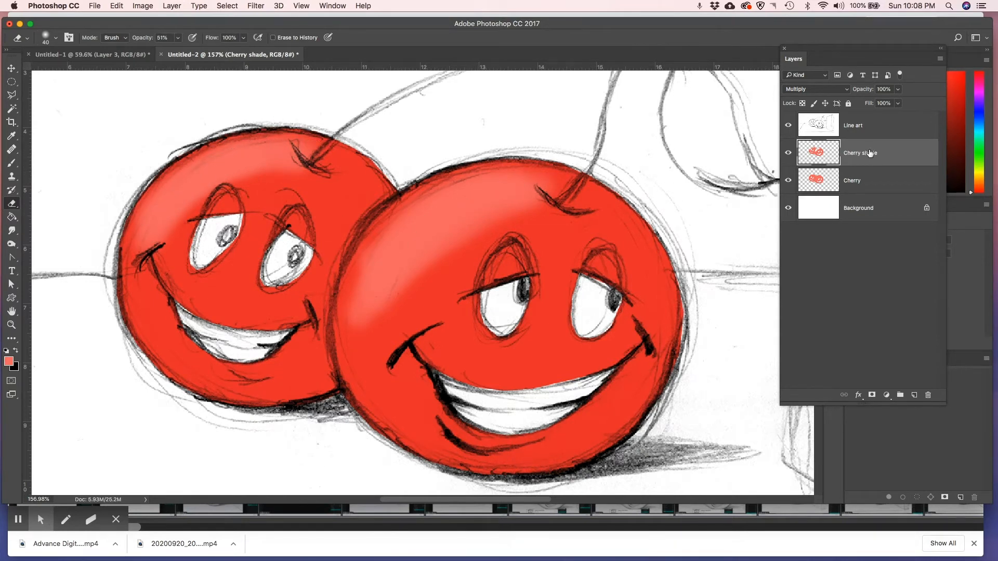
Step: Deepen the Cherry shade layer's red with Hue/Saturation, lowering lightness to about -28 and raising saturation
{"action": "key", "text": "super+u"}
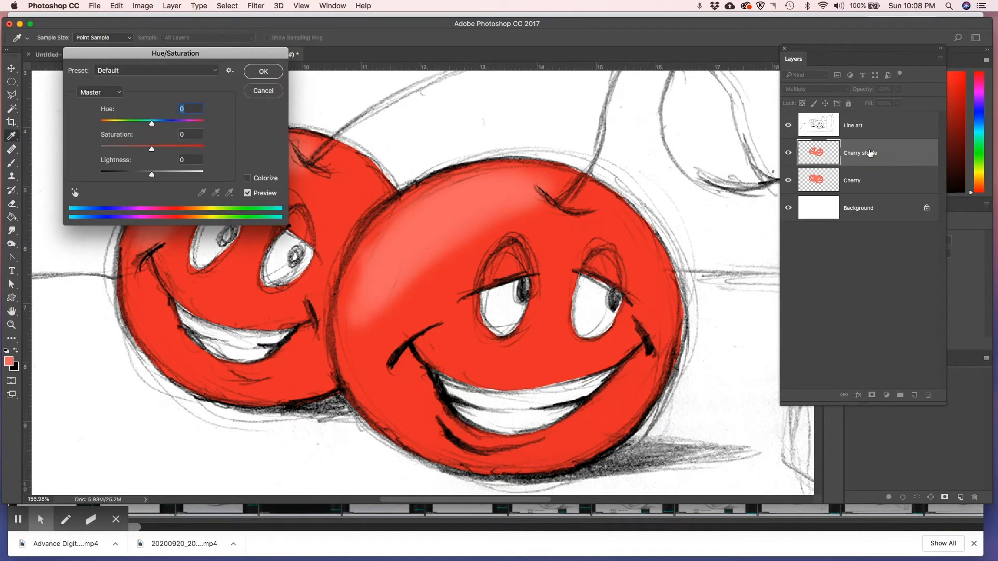
{"action": "left_click_drag", "start_coordinate": [221, 53], "coordinate": [682, 54]}
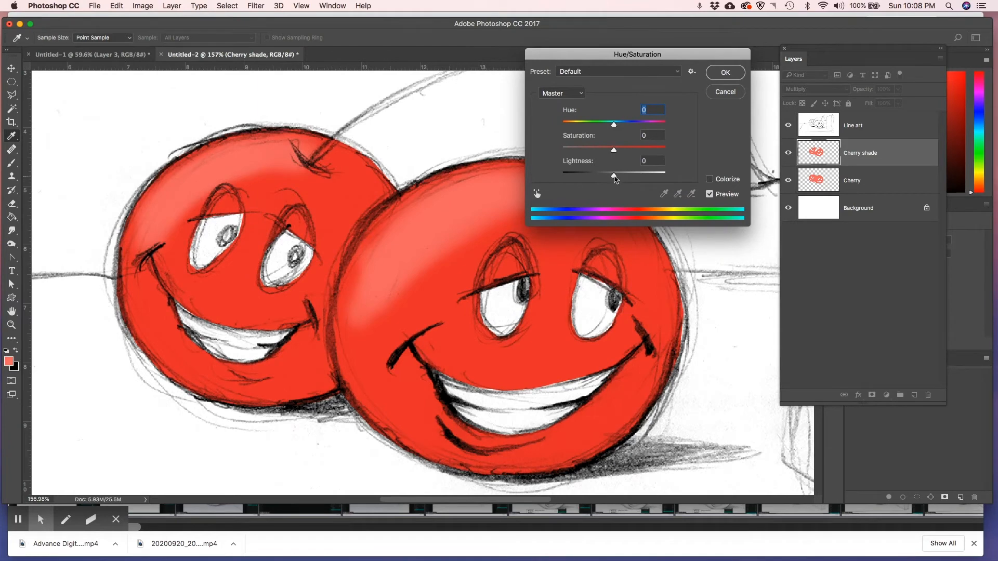
{"action": "left_click_drag", "start_coordinate": [614, 176], "coordinate": [599, 178]}
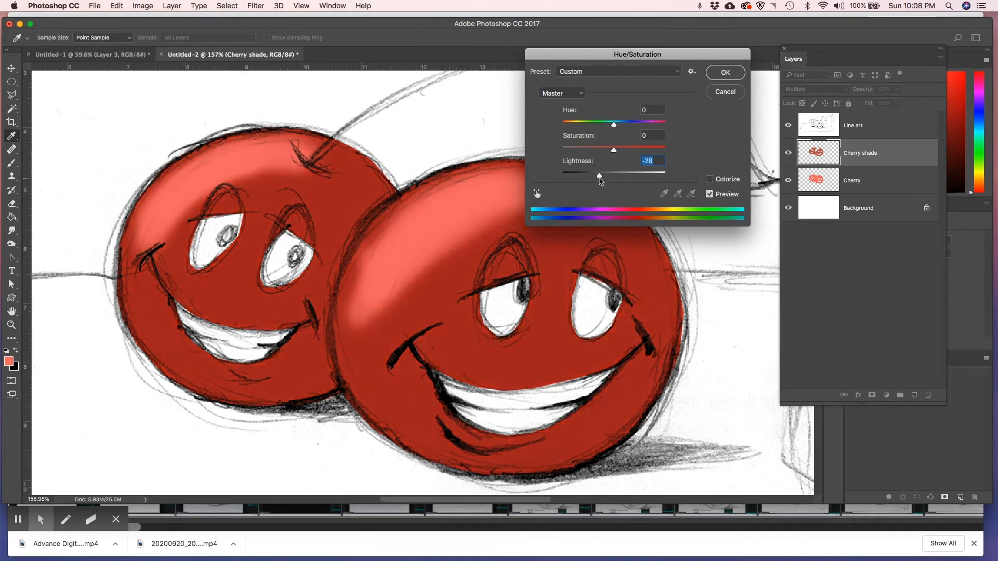
{"action": "left_click_drag", "start_coordinate": [600, 180], "coordinate": [630, 154]}
{"action": "left_click", "coordinate": [725, 72]}
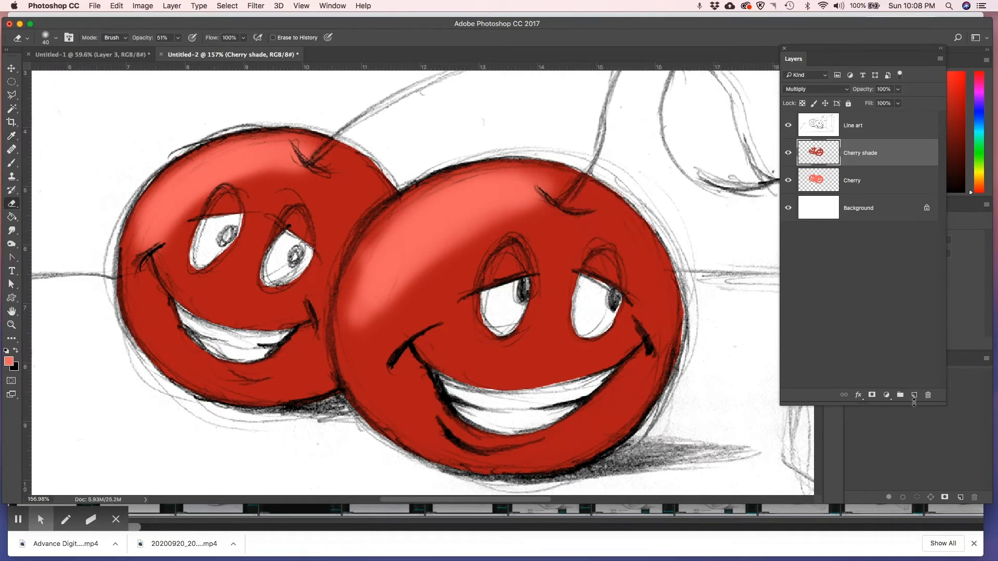
Step: Add a new layer above Cherry shade and name it "Core shadow"
{"action": "left_click", "coordinate": [914, 397]}
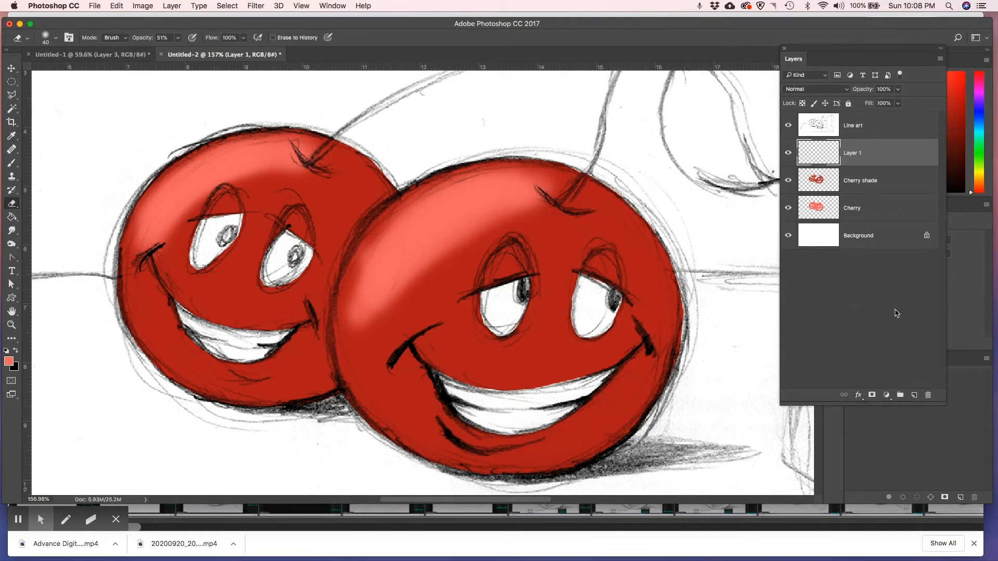
{"action": "double_click", "coordinate": [853, 154]}
{"action": "type", "text": "Core shadow"}
{"action": "key", "text": "Return"}
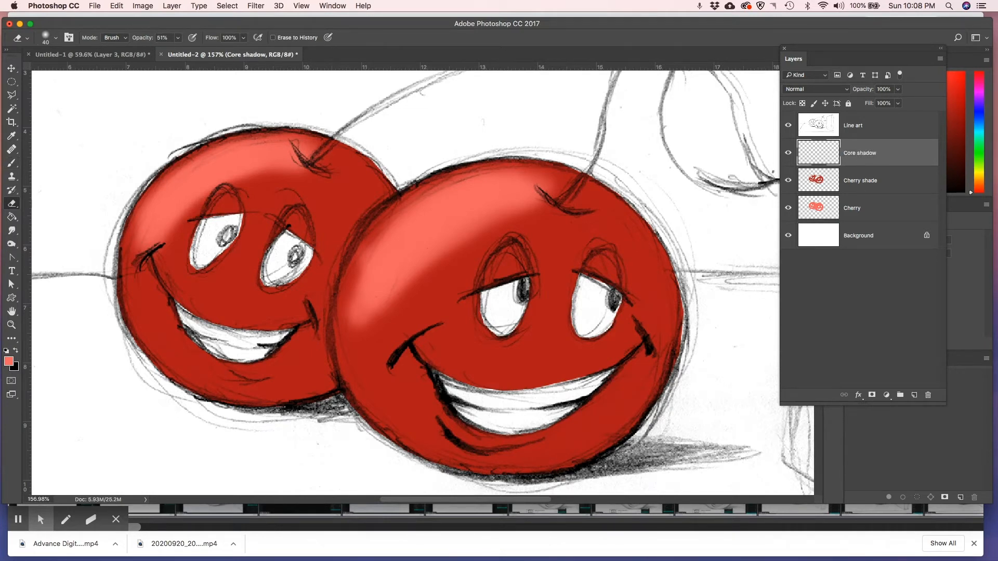
Step: Set the foreground colour to dark red #590c0c
{"action": "left_click", "coordinate": [10, 360]}
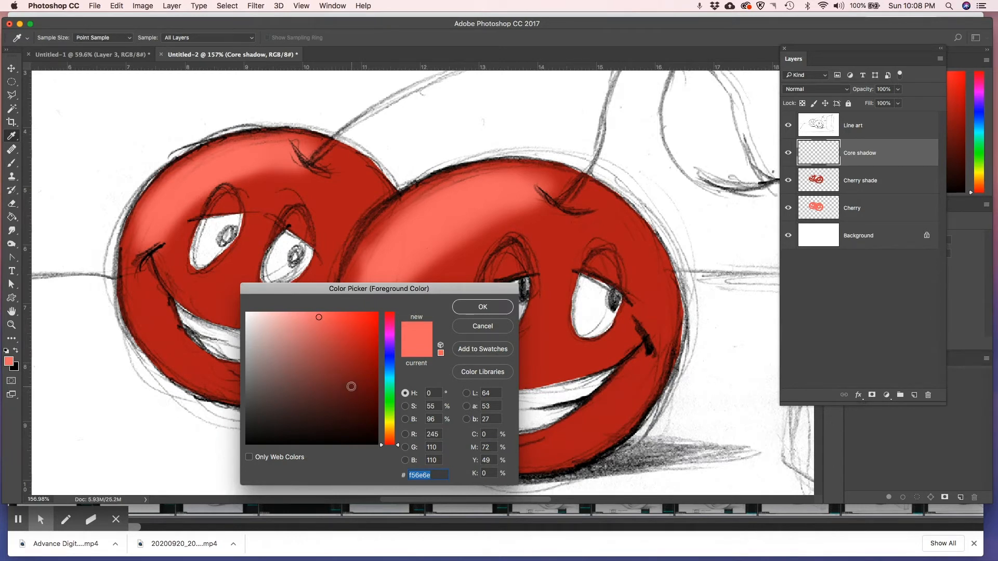
{"action": "left_click", "coordinate": [351, 385]}
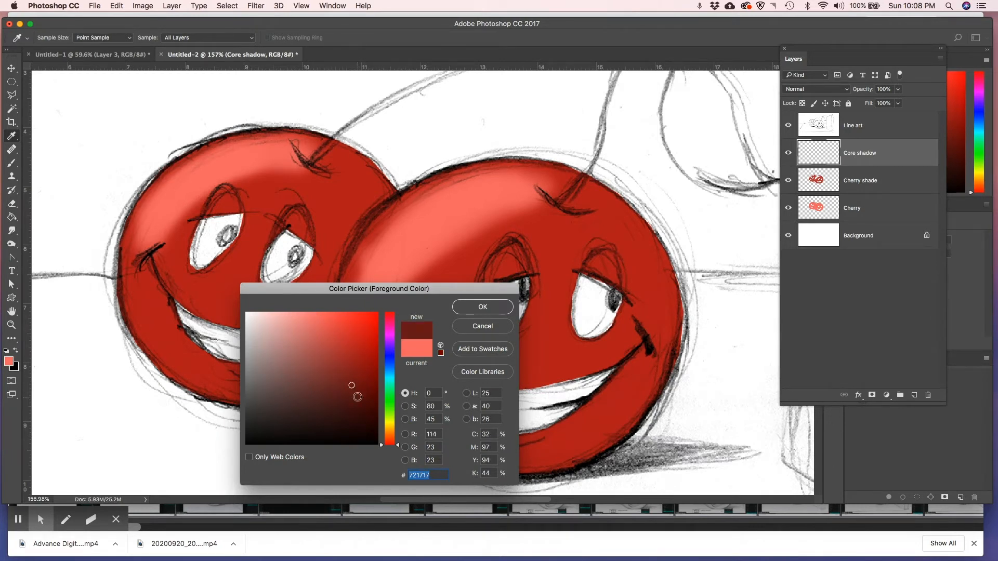
{"action": "left_click_drag", "start_coordinate": [351, 385], "coordinate": [361, 398]}
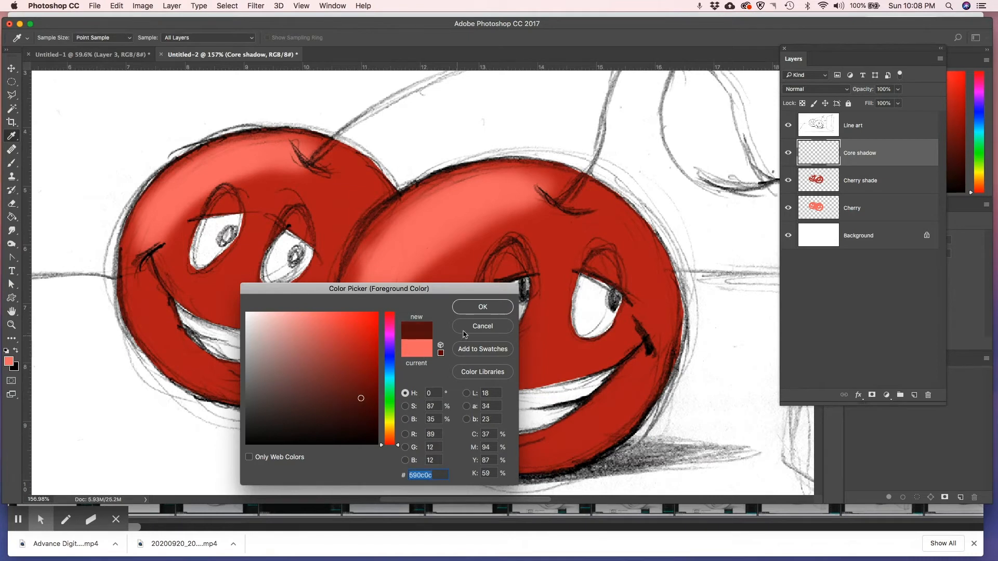
{"action": "left_click", "coordinate": [476, 307]}
{"action": "key", "text": "e"}
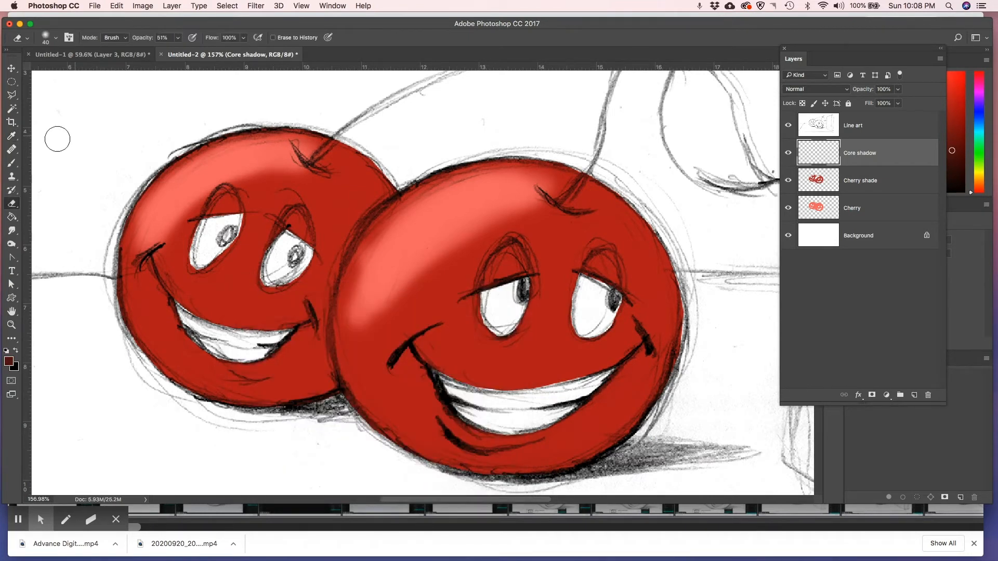
Step: Paint a soft core shadow across the front cherry's lower half and right side, using an 80 px Brush at 49% opacity
{"action": "left_click", "coordinate": [12, 163]}
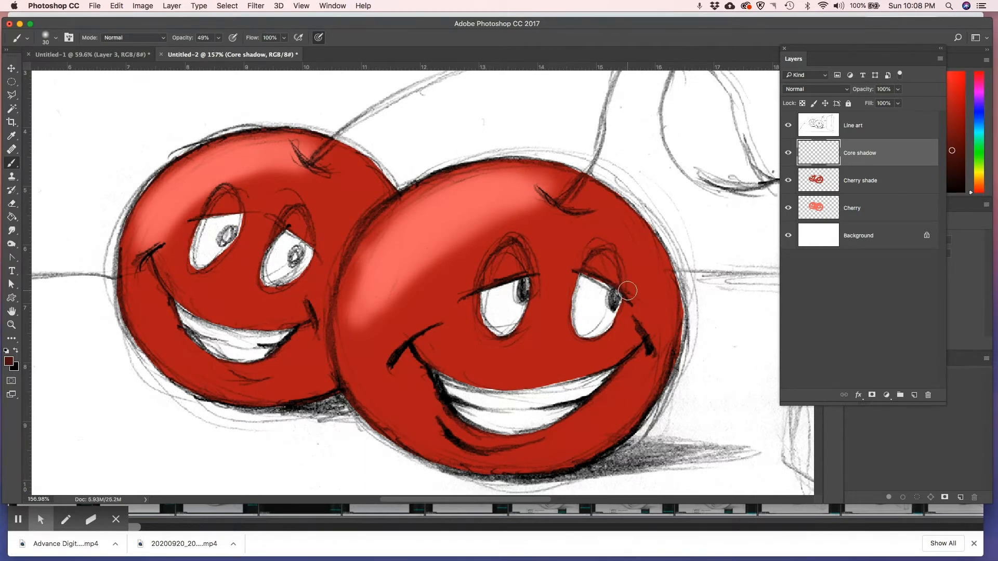
{"action": "key", "text": "bracketright"}
{"action": "key", "text": "bracketright"}
{"action": "key", "text": "bracketright"}
{"action": "key", "text": "bracketright"}
{"action": "key", "text": "bracketright"}
{"action": "mouse_move", "coordinate": [652, 252]}
{"action": "left_mouse_down"}
{"action": "mouse_move", "coordinate": [645, 327]}
{"action": "mouse_move", "coordinate": [561, 401]}
{"action": "mouse_move", "coordinate": [429, 413]}
{"action": "mouse_move", "coordinate": [350, 377]}
{"action": "mouse_move", "coordinate": [428, 411]}
{"action": "mouse_move", "coordinate": [519, 413]}
{"action": "mouse_move", "coordinate": [583, 395]}
{"action": "mouse_move", "coordinate": [648, 308]}
{"action": "mouse_move", "coordinate": [662, 233]}
{"action": "mouse_move", "coordinate": [638, 327]}
{"action": "mouse_move", "coordinate": [600, 380]}
{"action": "mouse_move", "coordinate": [562, 404]}
{"action": "mouse_move", "coordinate": [493, 413]}
{"action": "mouse_move", "coordinate": [423, 406]}
{"action": "mouse_move", "coordinate": [371, 385]}
{"action": "mouse_move", "coordinate": [343, 359]}
{"action": "mouse_move", "coordinate": [414, 399]}
{"action": "mouse_move", "coordinate": [515, 407]}
{"action": "mouse_move", "coordinate": [592, 387]}
{"action": "mouse_move", "coordinate": [633, 352]}
{"action": "mouse_move", "coordinate": [677, 244]}
{"action": "mouse_move", "coordinate": [683, 402]}
{"action": "mouse_move", "coordinate": [617, 461]}
{"action": "left_mouse_up"}
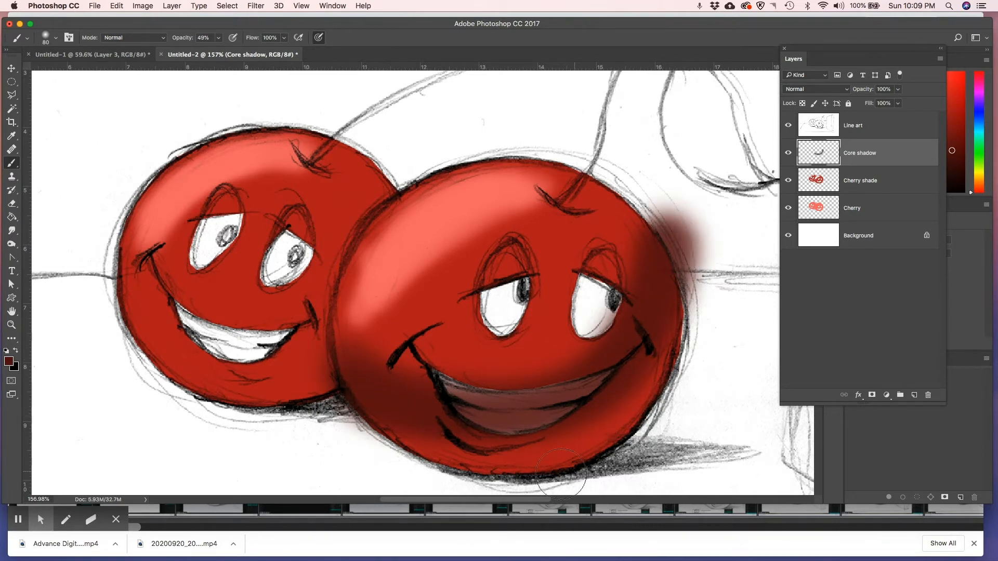
{"action": "mouse_move", "coordinate": [646, 250]}
{"action": "left_mouse_down"}
{"action": "mouse_move", "coordinate": [667, 219]}
{"action": "mouse_move", "coordinate": [647, 317]}
{"action": "left_mouse_up"}
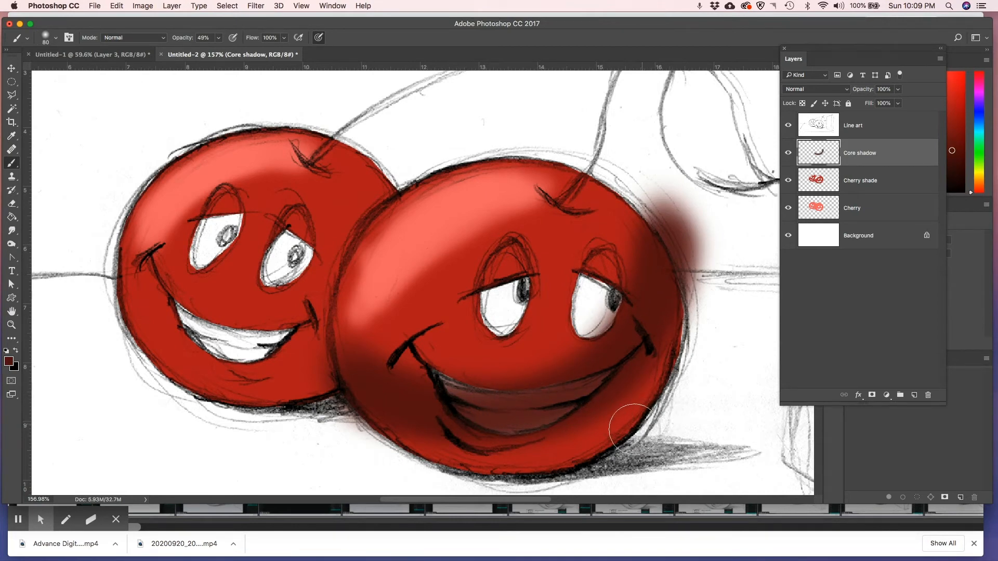
Step: Paint the core shadow across the rear cherry's lower half and erase its spill along the front cherry's left edge
{"action": "mouse_move", "coordinate": [319, 321]}
{"action": "left_mouse_down"}
{"action": "mouse_move", "coordinate": [242, 333]}
{"action": "mouse_move", "coordinate": [196, 322]}
{"action": "mouse_move", "coordinate": [134, 265]}
{"action": "mouse_move", "coordinate": [152, 300]}
{"action": "mouse_move", "coordinate": [218, 339]}
{"action": "mouse_move", "coordinate": [303, 333]}
{"action": "mouse_move", "coordinate": [333, 309]}
{"action": "mouse_move", "coordinate": [310, 328]}
{"action": "mouse_move", "coordinate": [239, 333]}
{"action": "mouse_move", "coordinate": [189, 311]}
{"action": "mouse_move", "coordinate": [134, 255]}
{"action": "mouse_move", "coordinate": [150, 277]}
{"action": "mouse_move", "coordinate": [241, 337]}
{"action": "mouse_move", "coordinate": [321, 336]}
{"action": "mouse_move", "coordinate": [342, 312]}
{"action": "mouse_move", "coordinate": [276, 332]}
{"action": "mouse_move", "coordinate": [177, 301]}
{"action": "mouse_move", "coordinate": [143, 270]}
{"action": "mouse_move", "coordinate": [153, 293]}
{"action": "mouse_move", "coordinate": [118, 244]}
{"action": "mouse_move", "coordinate": [184, 337]}
{"action": "mouse_move", "coordinate": [269, 339]}
{"action": "mouse_move", "coordinate": [321, 315]}
{"action": "mouse_move", "coordinate": [258, 329]}
{"action": "mouse_move", "coordinate": [172, 309]}
{"action": "left_mouse_up"}
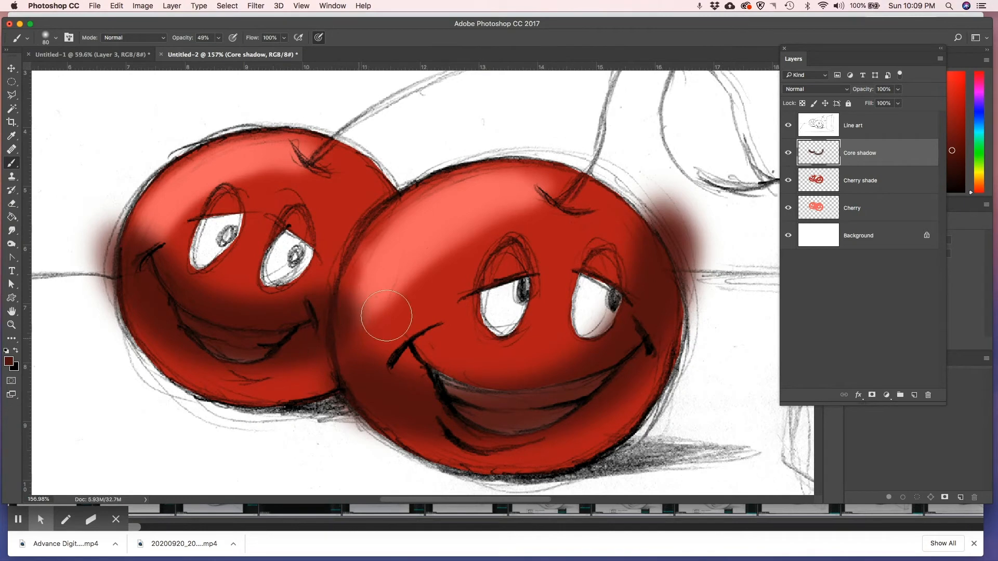
{"action": "left_click", "coordinate": [12, 207]}
{"action": "mouse_move", "coordinate": [350, 297]}
{"action": "left_mouse_down"}
{"action": "mouse_move", "coordinate": [345, 289]}
{"action": "mouse_move", "coordinate": [349, 345]}
{"action": "mouse_move", "coordinate": [350, 310]}
{"action": "mouse_move", "coordinate": [349, 341]}
{"action": "mouse_move", "coordinate": [376, 350]}
{"action": "mouse_move", "coordinate": [357, 334]}
{"action": "mouse_move", "coordinate": [395, 354]}
{"action": "mouse_move", "coordinate": [348, 338]}
{"action": "left_mouse_up"}
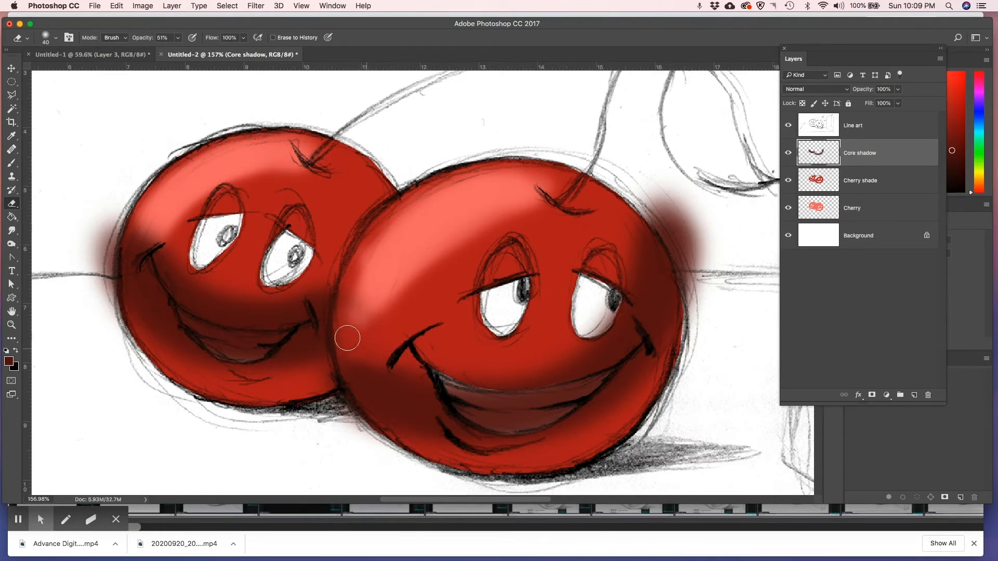
Step: Deepen the core shadow at the front cherry's lower left and right edges with the 80 px Brush
{"action": "left_click", "coordinate": [14, 165]}
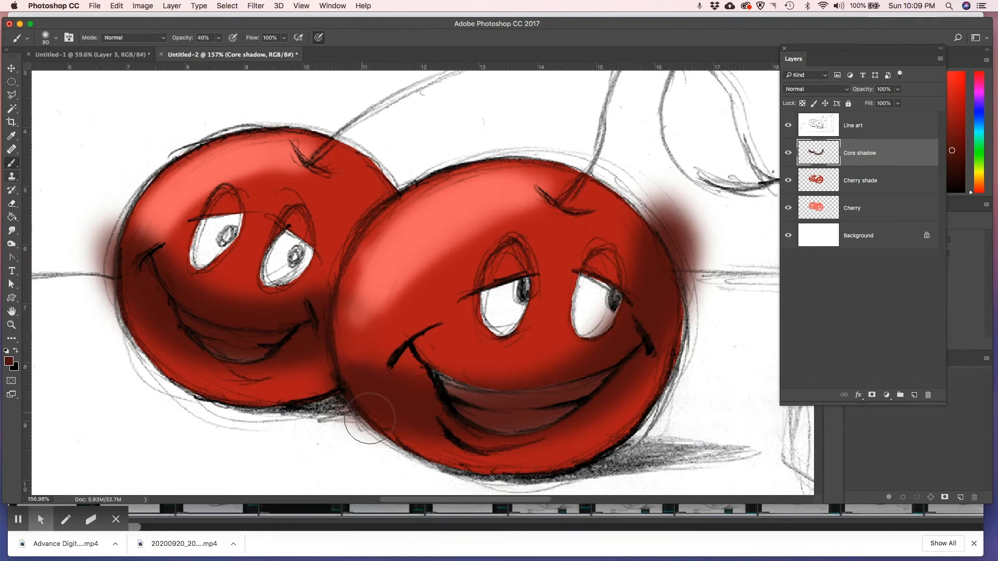
{"action": "left_click_drag", "start_coordinate": [343, 379], "coordinate": [399, 412]}
{"action": "left_click_drag", "start_coordinate": [667, 306], "coordinate": [699, 224]}
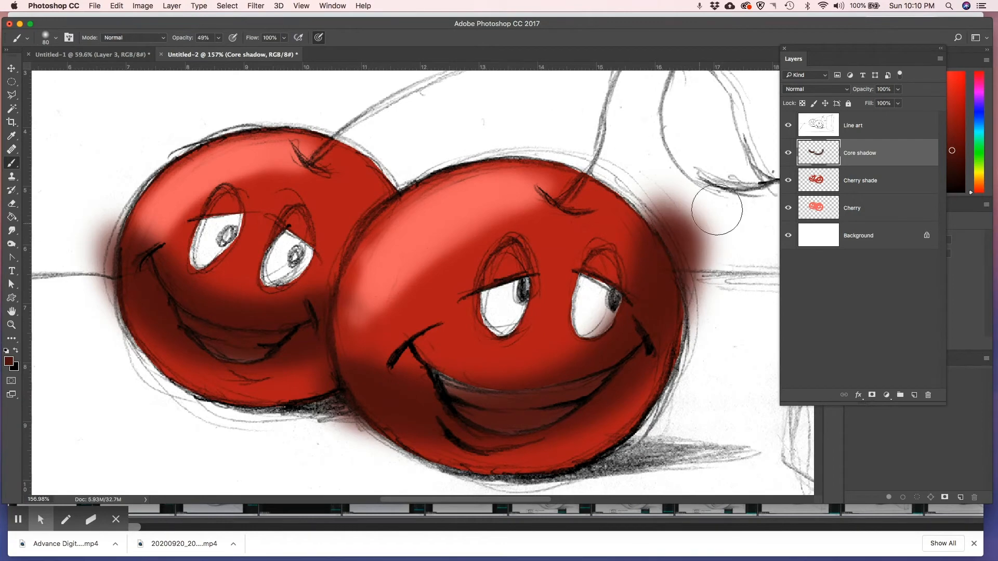
Step: Load the Cherry layer's pixels as a selection and remove the Core shadow paint that falls outside the cherry shapes
{"action": "left_click", "coordinate": [788, 152]}
{"action": "left_click", "coordinate": [787, 152]}
{"action": "left_click", "coordinate": [822, 209]}
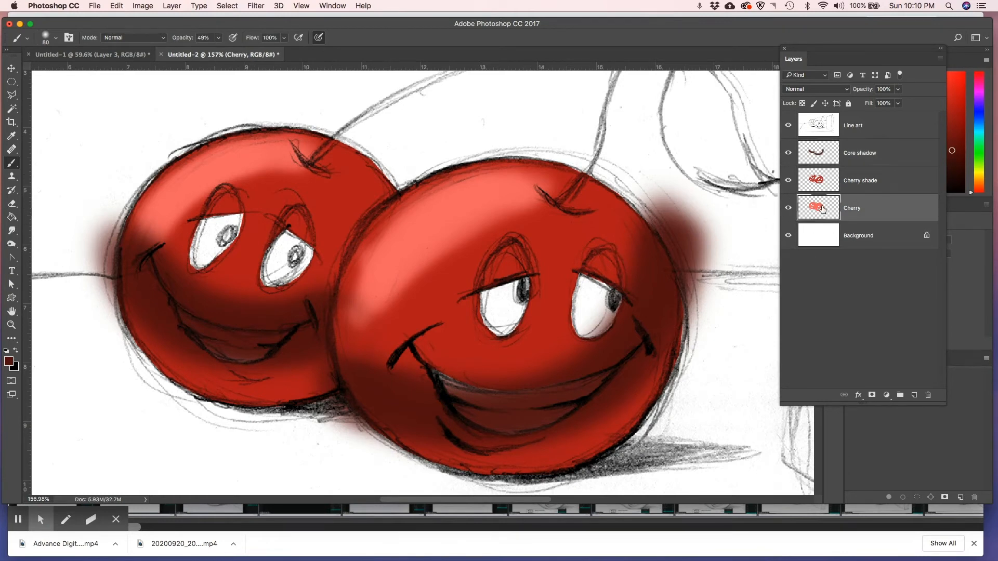
{"action": "right_click", "coordinate": [822, 209]}
{"action": "left_click", "coordinate": [838, 234]}
{"action": "left_click", "coordinate": [862, 154]}
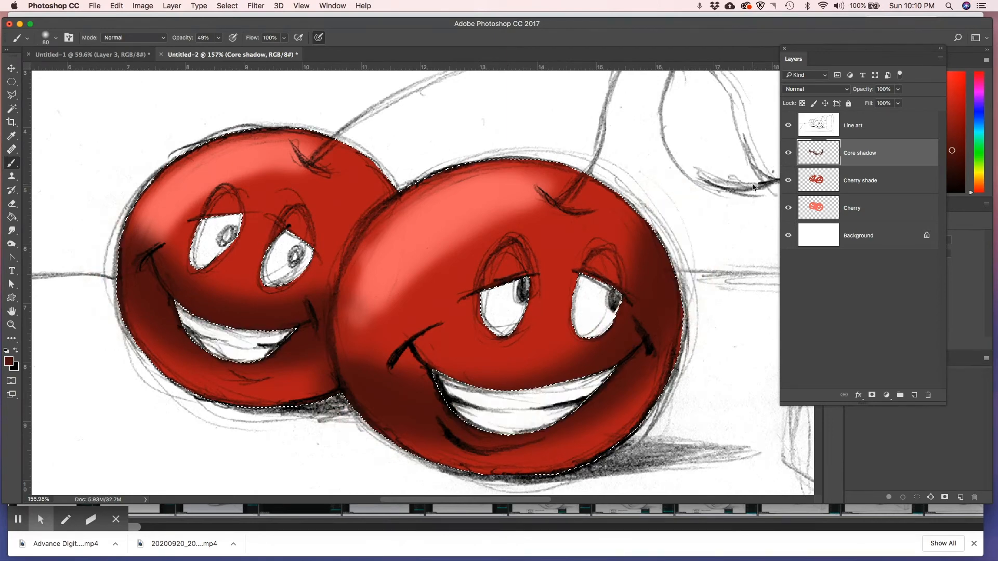
{"action": "key", "text": "super+d"}
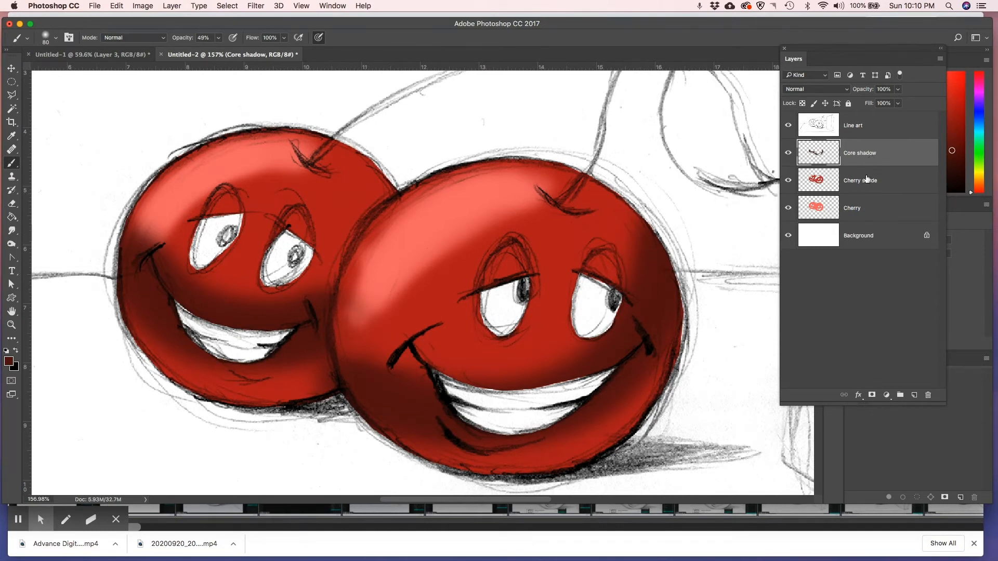
Step: Add a new layer above Core shadow and name it "H-L"
{"action": "left_click", "coordinate": [915, 394]}
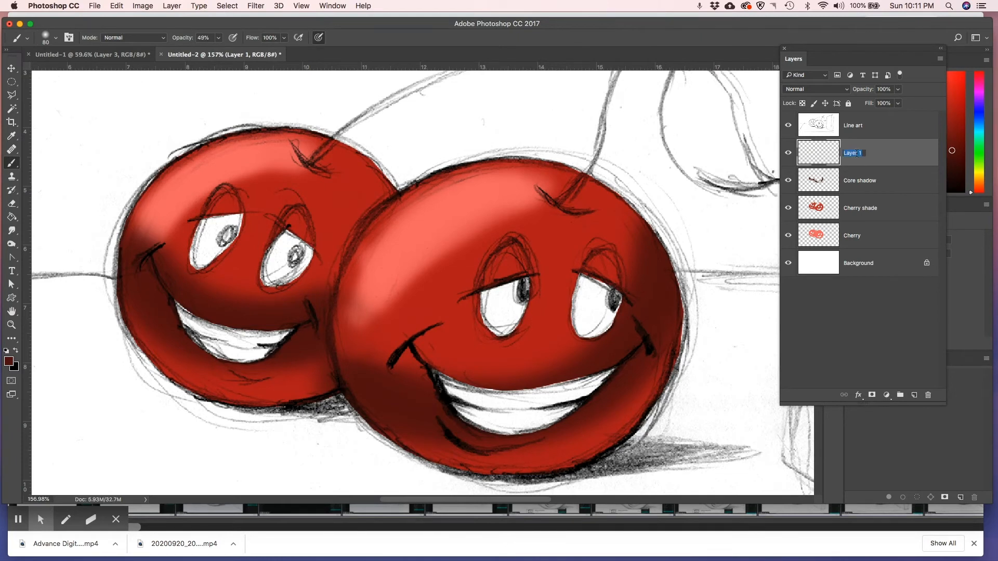
{"action": "type", "text": "H-L"}
{"action": "key", "text": "Return"}
Step: Paint a soft white highlight spot on the rear cherry's upper left, using a 40 px Brush at 49% opacity
{"action": "key", "text": "m"}
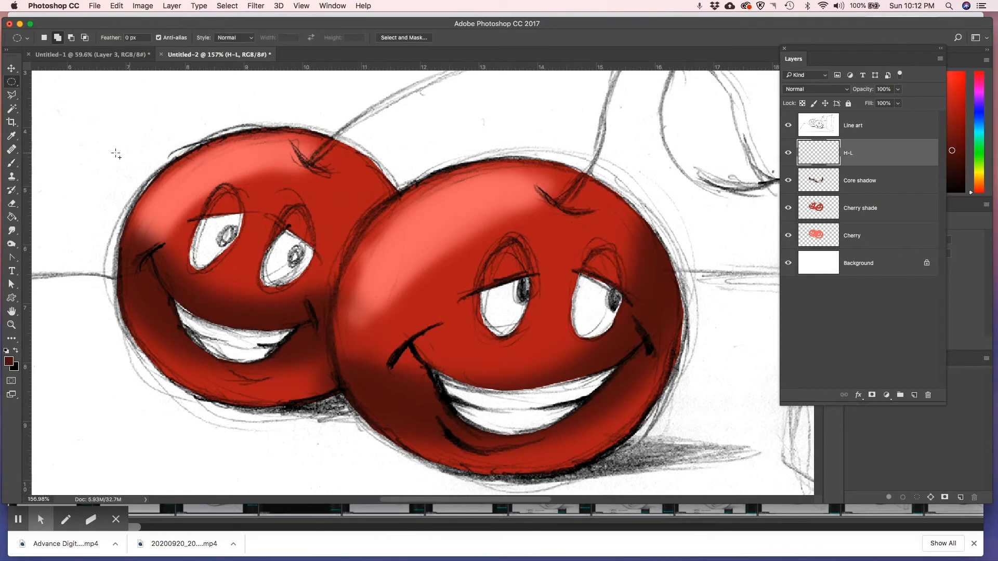
{"action": "left_click", "coordinate": [17, 351]}
{"action": "left_click", "coordinate": [17, 351]}
{"action": "left_click", "coordinate": [12, 163]}
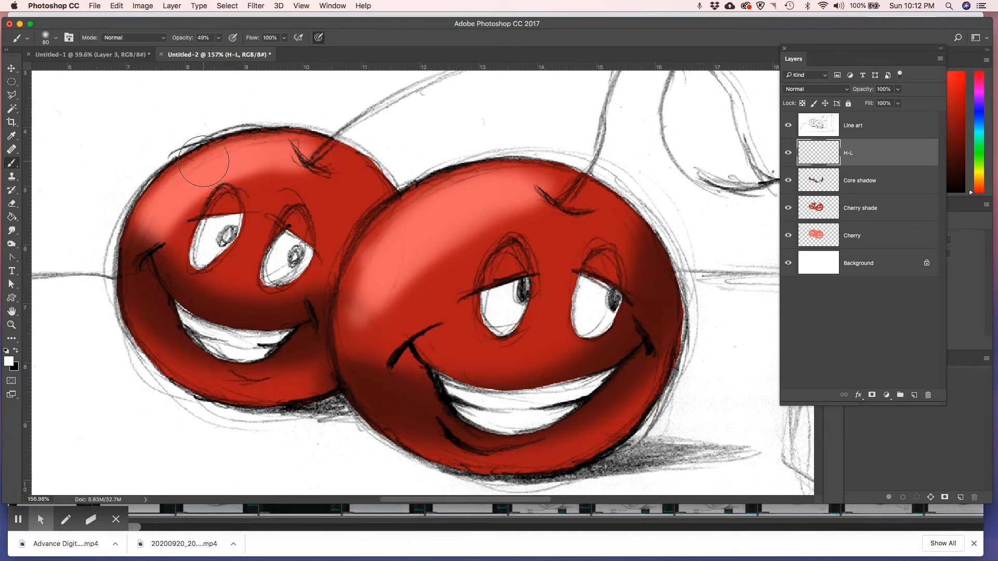
{"action": "key", "text": "bracketleft"}
{"action": "key", "text": "bracketleft"}
{"action": "key", "text": "bracketleft"}
{"action": "key", "text": "bracketleft"}
{"action": "left_click", "coordinate": [231, 159]}
{"action": "left_click", "coordinate": [231, 159]}
{"action": "left_click", "coordinate": [231, 159]}
{"action": "left_click", "coordinate": [231, 159]}
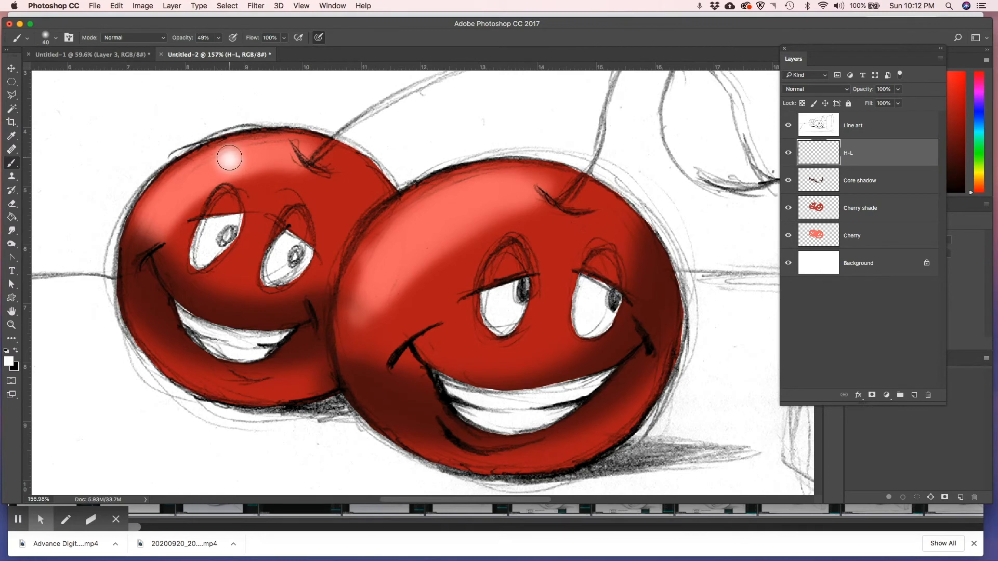
Step: Duplicate the H-L highlight and place the copy on the upper left of the front cherry
{"action": "key", "text": "v"}
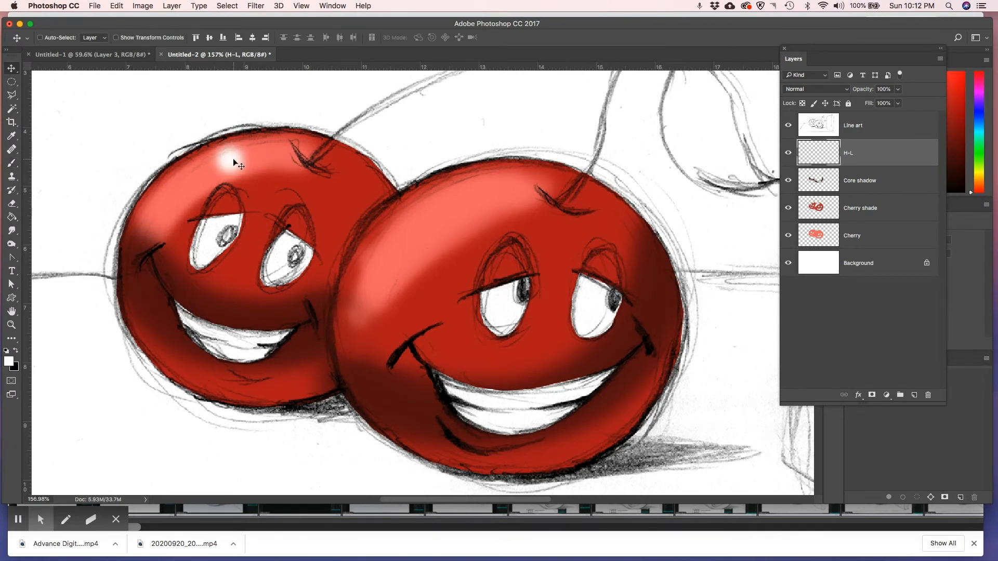
{"action": "mouse_move", "coordinate": [233, 158]}
{"action": "left_mouse_down"}
{"action": "mouse_move", "coordinate": [213, 166]}
{"action": "mouse_move", "coordinate": [235, 157]}
{"action": "left_mouse_up"}
{"action": "left_click_drag", "start_coordinate": [229, 160], "coordinate": [469, 201]}
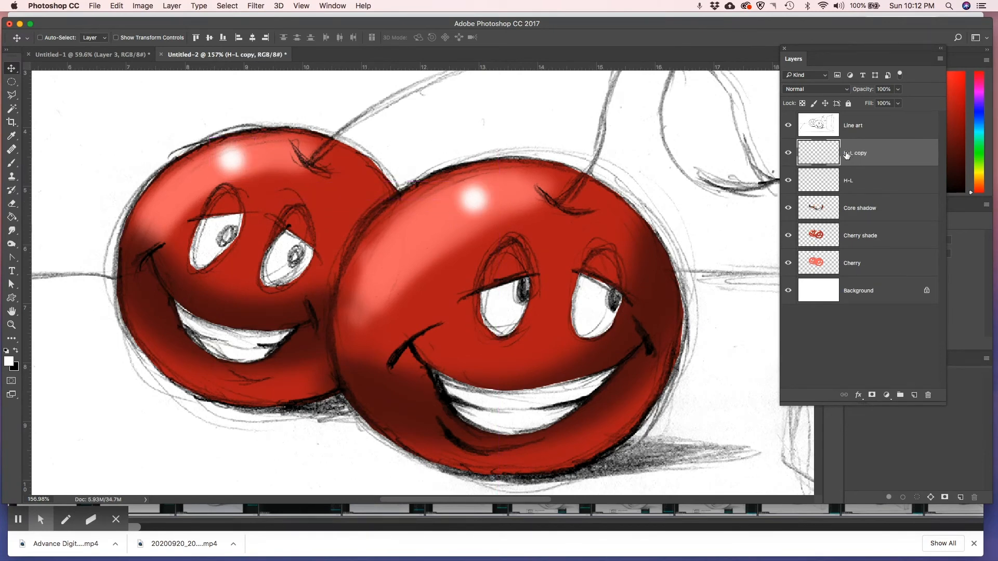
{"action": "left_click_drag", "start_coordinate": [477, 200], "coordinate": [471, 203]}
Step: Try enlarging the front cherry's highlight to about 182% width and 143% height with Free Transform
{"action": "right_click", "coordinate": [824, 150]}
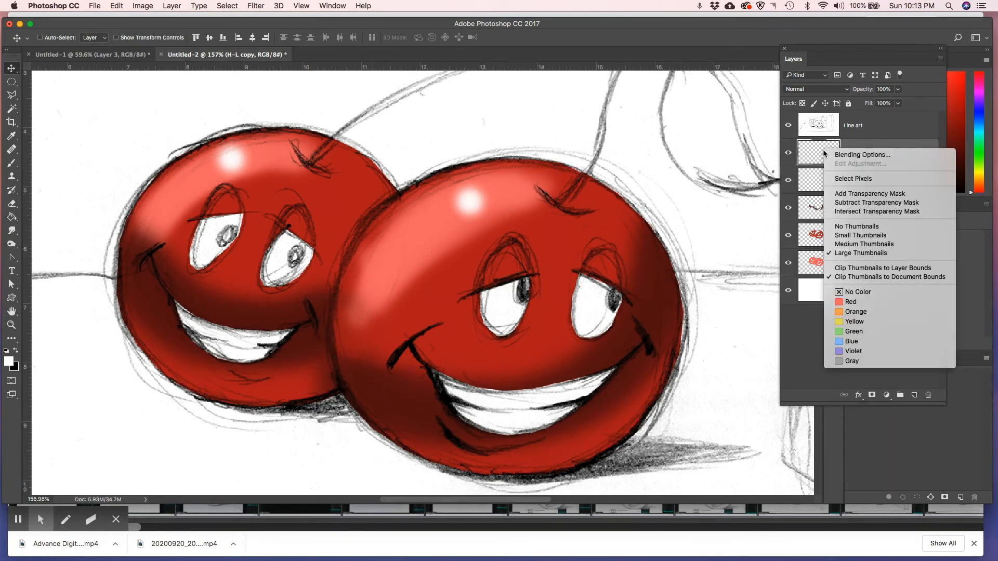
{"action": "left_click", "coordinate": [846, 179]}
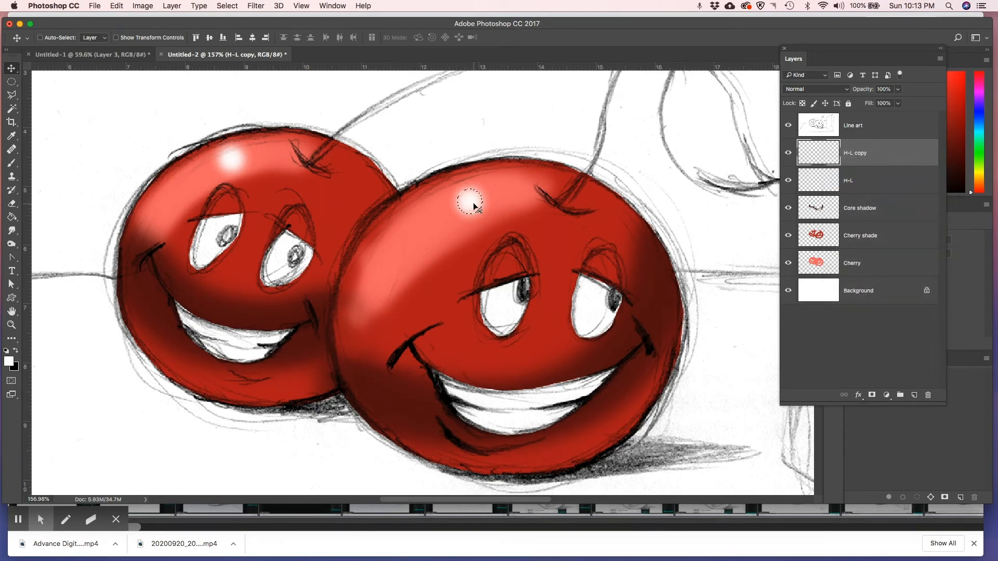
{"action": "key", "text": "super+t"}
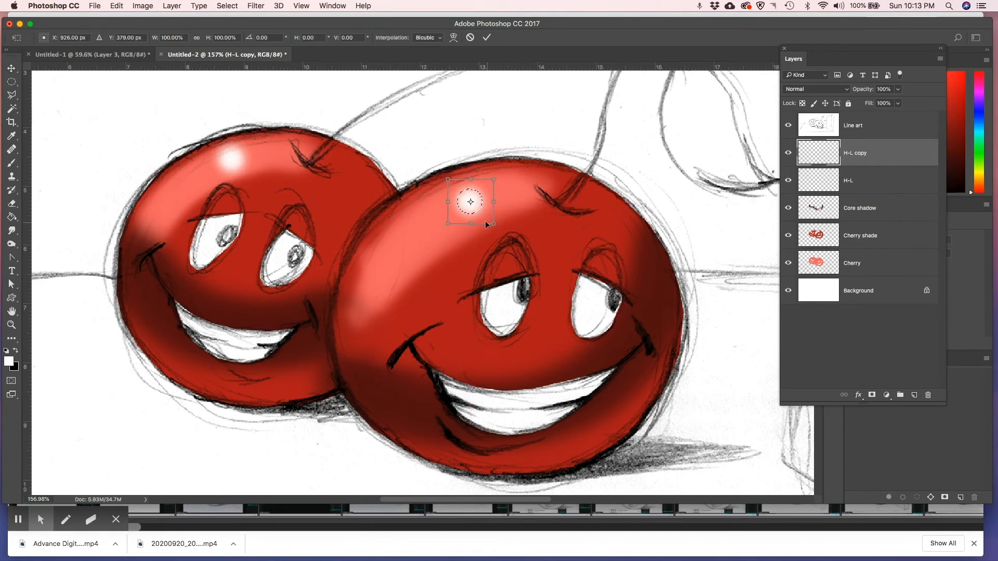
{"action": "left_click_drag", "start_coordinate": [445, 224], "coordinate": [425, 233]}
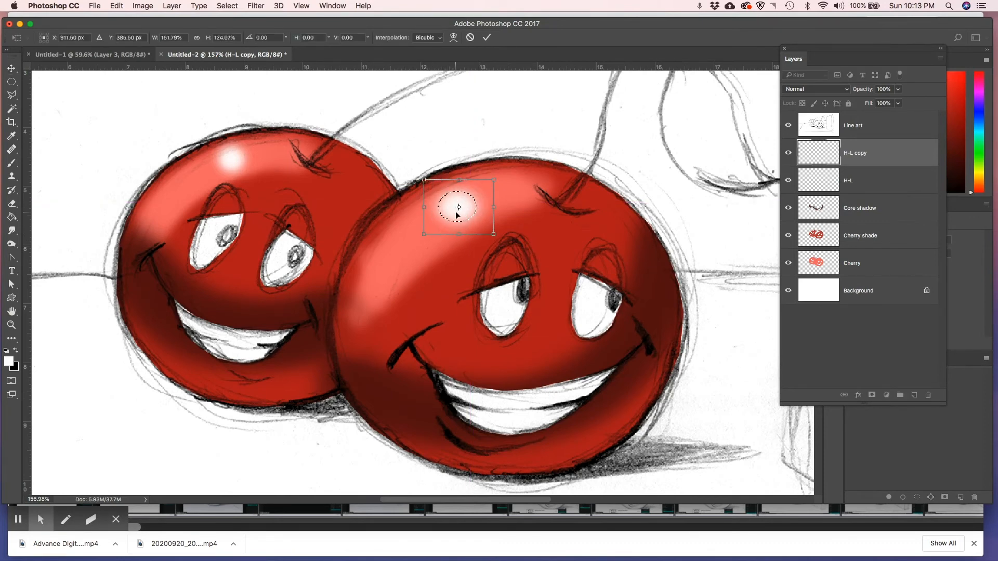
{"action": "left_click_drag", "start_coordinate": [457, 215], "coordinate": [422, 238]}
{"action": "left_click_drag", "start_coordinate": [474, 213], "coordinate": [482, 208]}
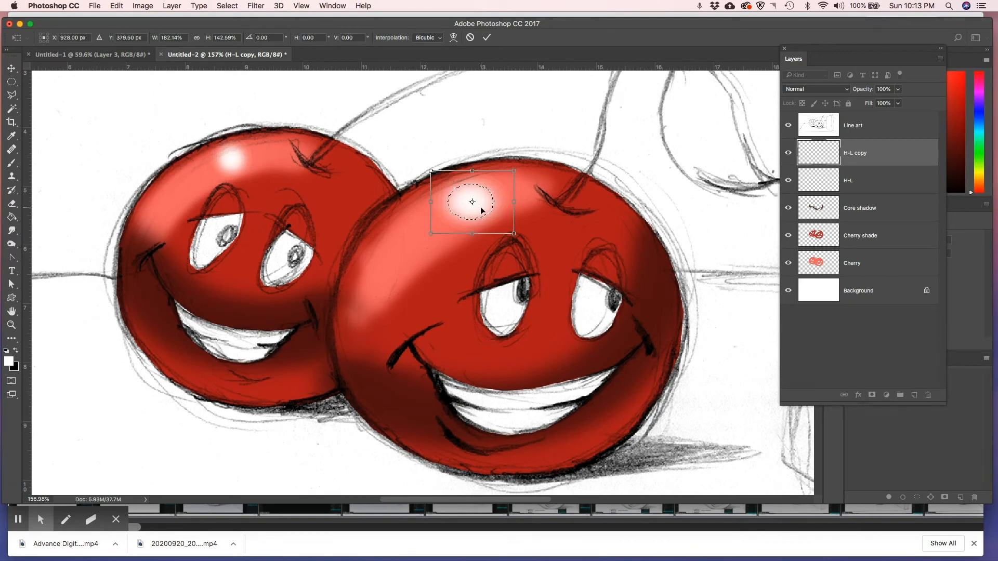
{"action": "key", "text": "Return"}
{"action": "key", "text": "super+z"}
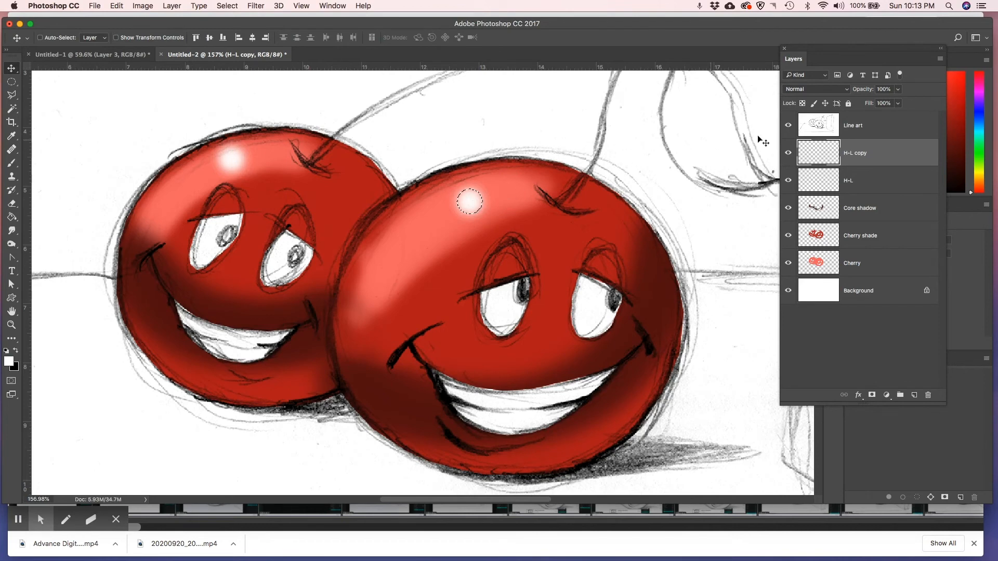
{"action": "key", "text": "super+d"}
Step: Enlarge the front cherry's highlight to about 161% width and 133% height and clear the selection
{"action": "right_click", "coordinate": [823, 155]}
{"action": "left_click", "coordinate": [838, 179]}
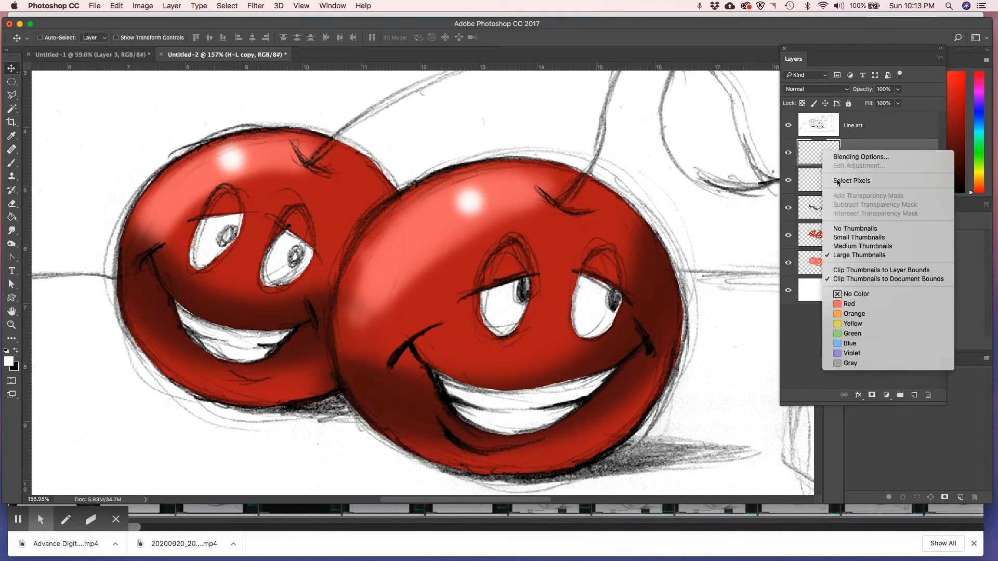
{"action": "key", "text": "super+t"}
{"action": "left_click_drag", "start_coordinate": [448, 223], "coordinate": [475, 205]}
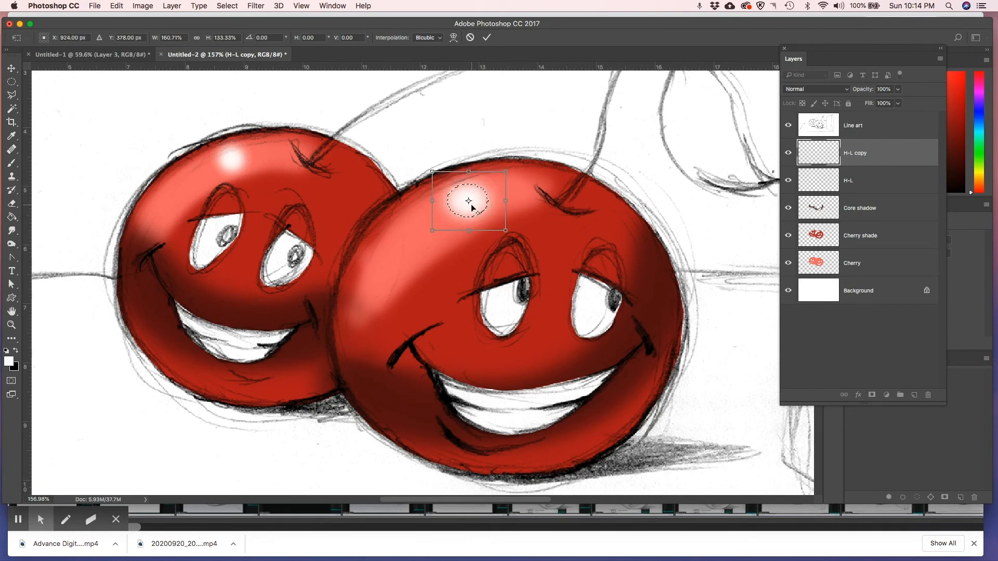
{"action": "key", "text": "Return"}
{"action": "key", "text": "super+d"}
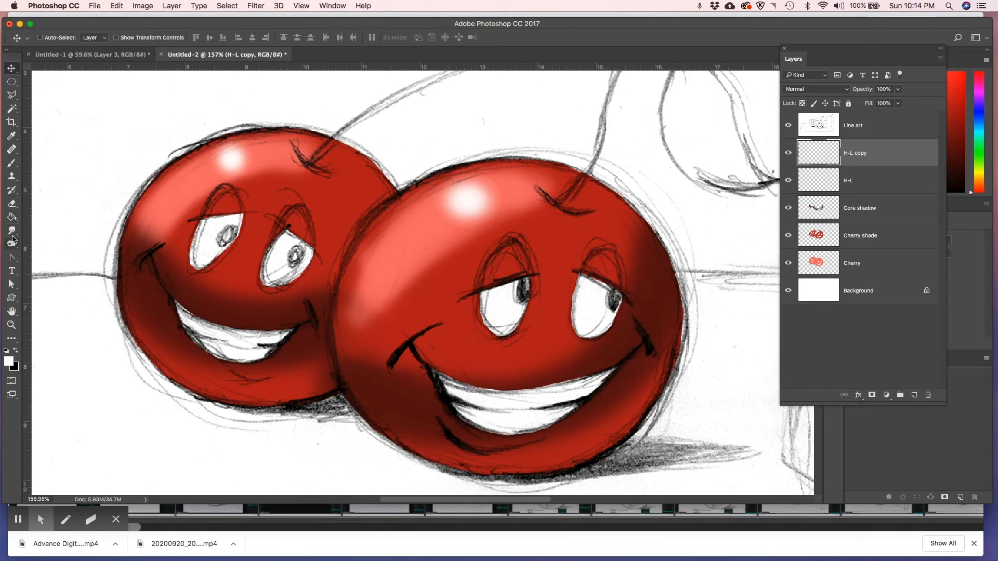
Step: Paint a smaller white highlight dot to the lower left of each cherry's main highlight, using a 20 px Brush
{"action": "left_click", "coordinate": [15, 165]}
{"action": "key", "text": "bracketleft"}
{"action": "key", "text": "bracketleft"}
{"action": "key", "text": "bracketleft"}
{"action": "key", "text": "bracketleft"}
{"action": "key", "text": "bracketleft"}
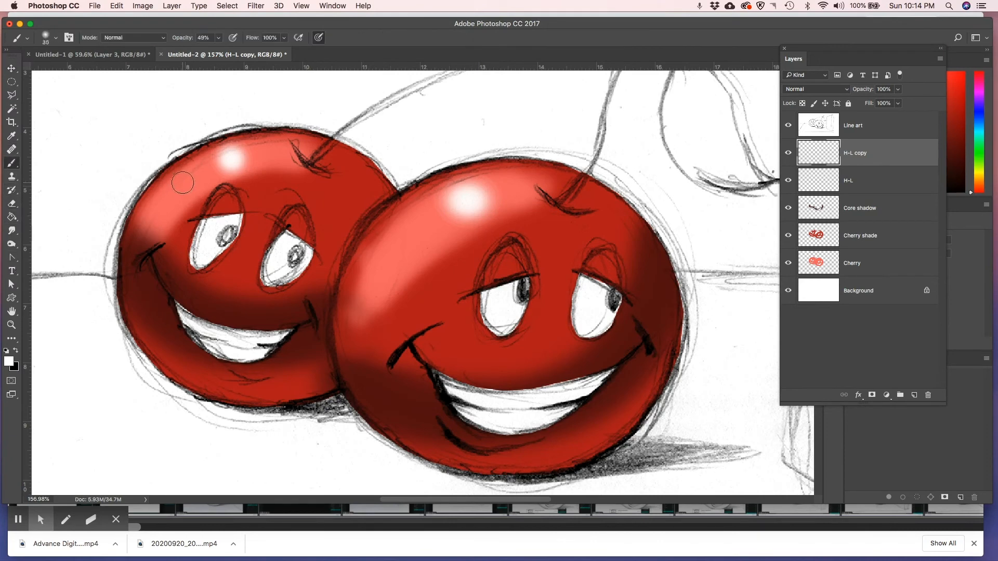
{"action": "key", "text": "bracketright"}
{"action": "left_click", "coordinate": [194, 179]}
{"action": "left_click", "coordinate": [194, 179]}
{"action": "left_click", "coordinate": [195, 178]}
{"action": "left_click", "coordinate": [419, 228]}
{"action": "left_click", "coordinate": [420, 228]}
{"action": "left_click", "coordinate": [419, 228]}
{"action": "left_click", "coordinate": [420, 228]}
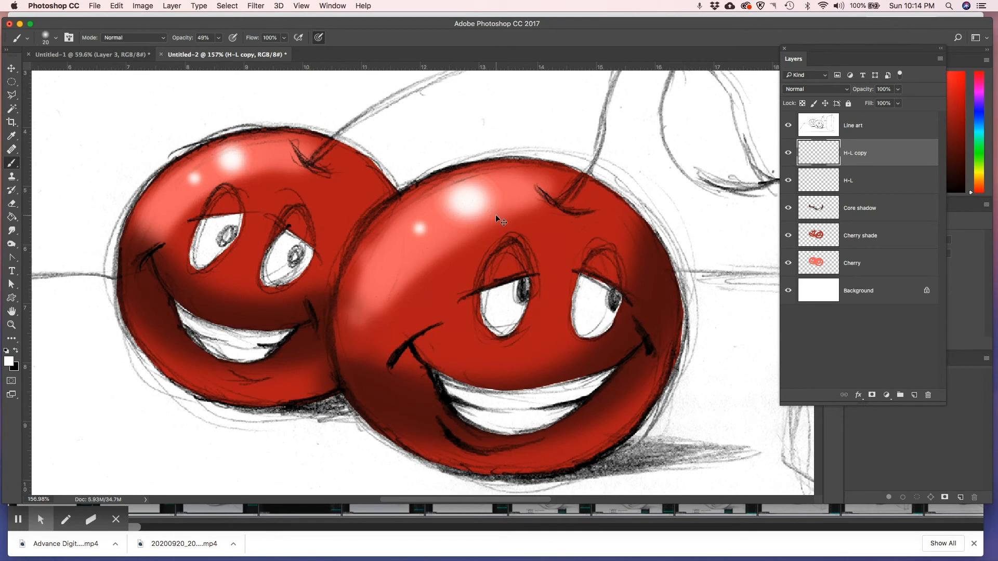
Step: Lower the H-L copy layer's opacity to 75%
{"action": "key", "text": "super+0"}
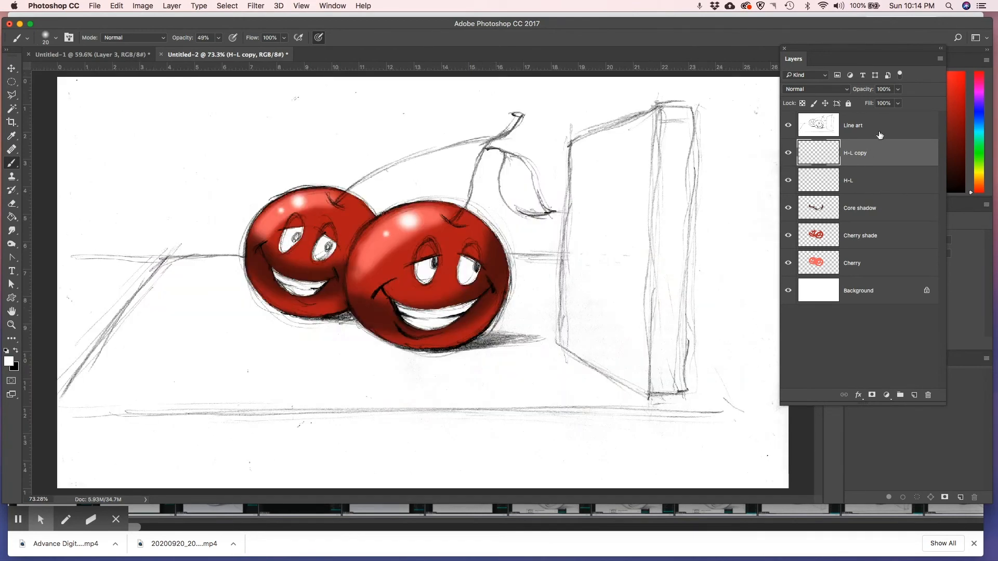
{"action": "left_click", "coordinate": [898, 90]}
{"action": "mouse_move", "coordinate": [898, 104]}
{"action": "left_mouse_down"}
{"action": "mouse_move", "coordinate": [874, 105]}
{"action": "mouse_move", "coordinate": [885, 106]}
{"action": "left_mouse_up"}
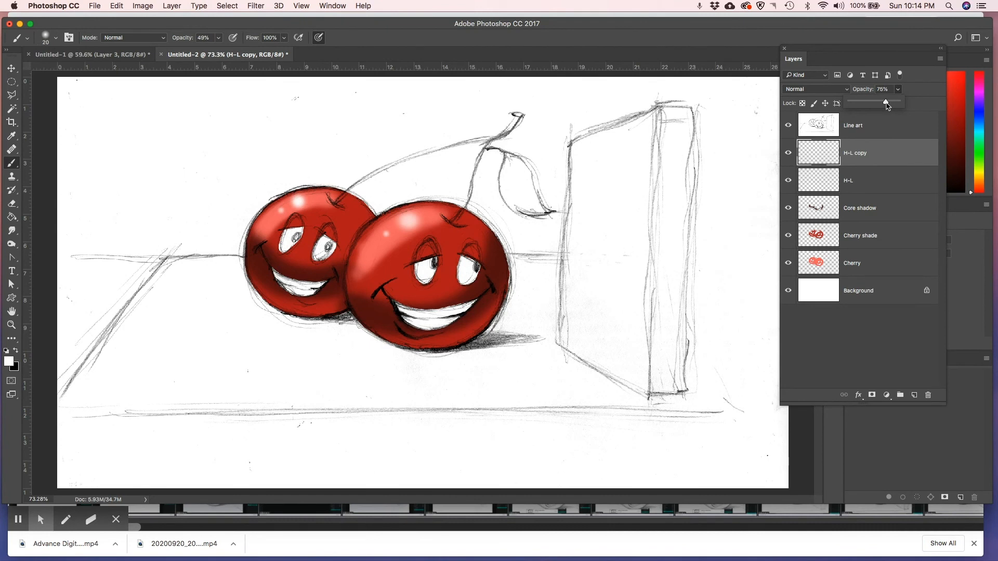
Step: Lower the Core shadow layer's opacity to 64%
{"action": "left_click", "coordinate": [871, 210]}
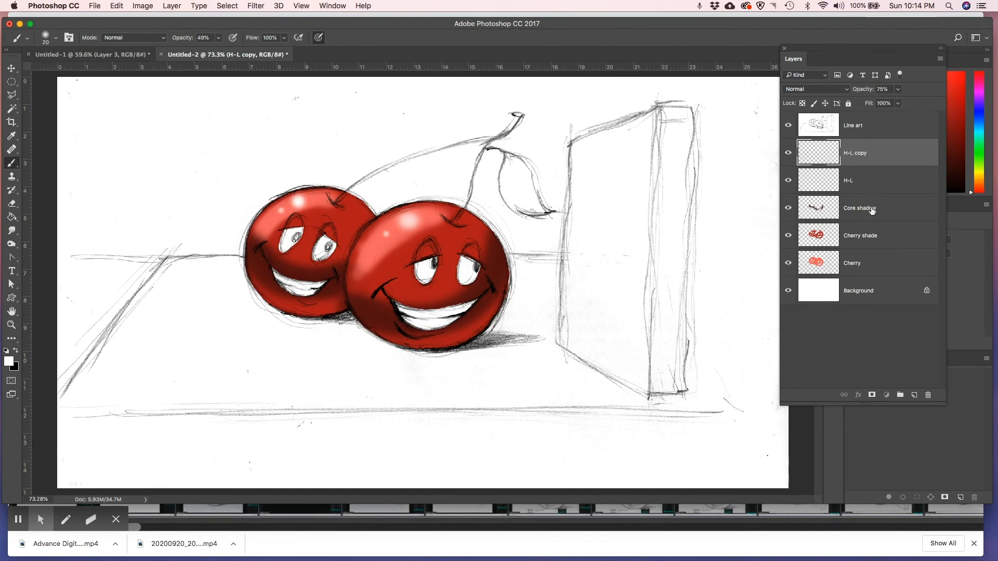
{"action": "left_click", "coordinate": [898, 90]}
{"action": "left_click_drag", "start_coordinate": [898, 101], "coordinate": [882, 106]}
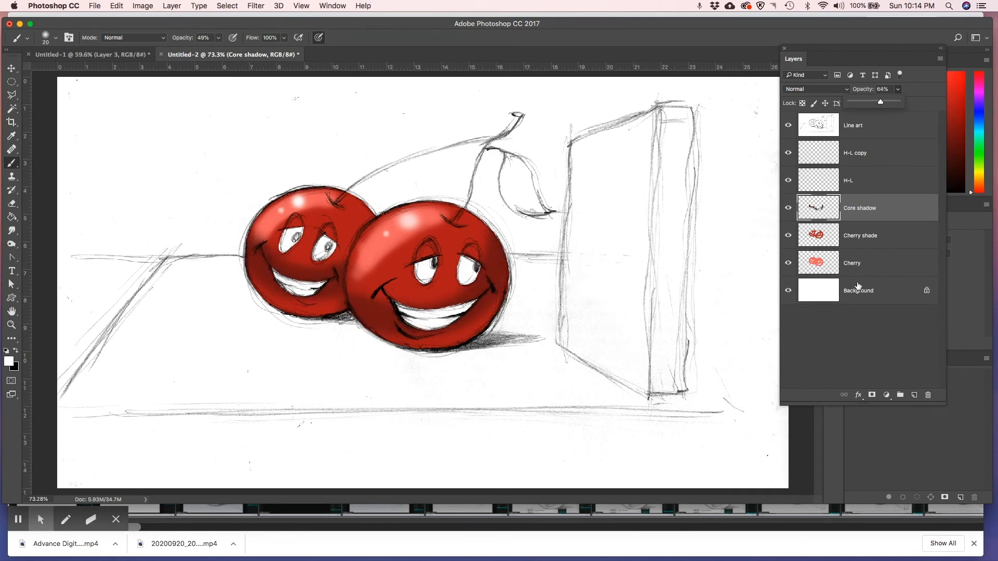
Step: Lower the Cherry shade layer's opacity to 68%
{"action": "left_click", "coordinate": [864, 239]}
{"action": "left_click", "coordinate": [898, 90]}
{"action": "left_click_drag", "start_coordinate": [899, 101], "coordinate": [883, 107]}
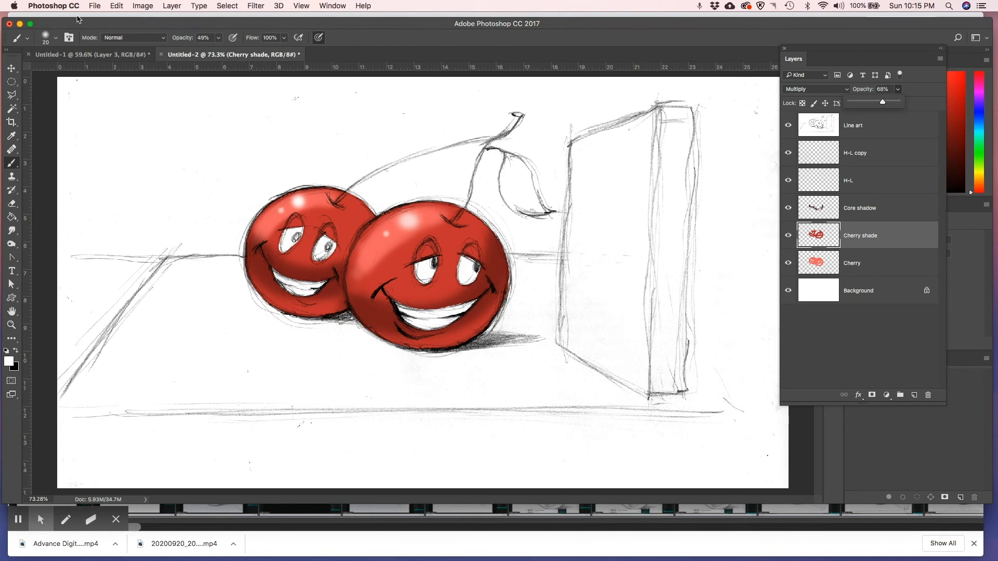
Step: Place DQ Pic.jpg as an embedded image, scaled to about 60% in the lower right of the canvas
{"action": "left_click", "coordinate": [95, 6]}
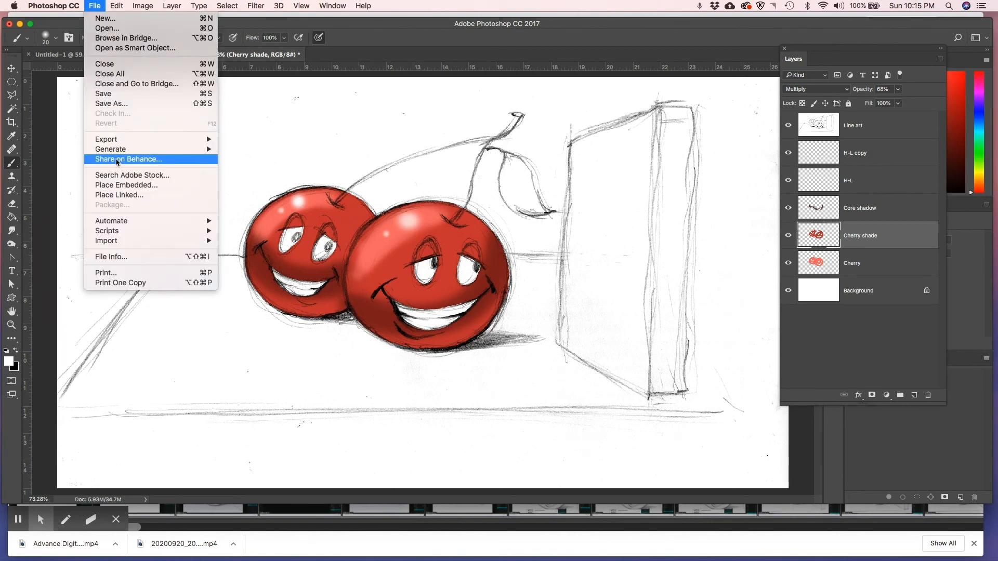
{"action": "left_click", "coordinate": [124, 187]}
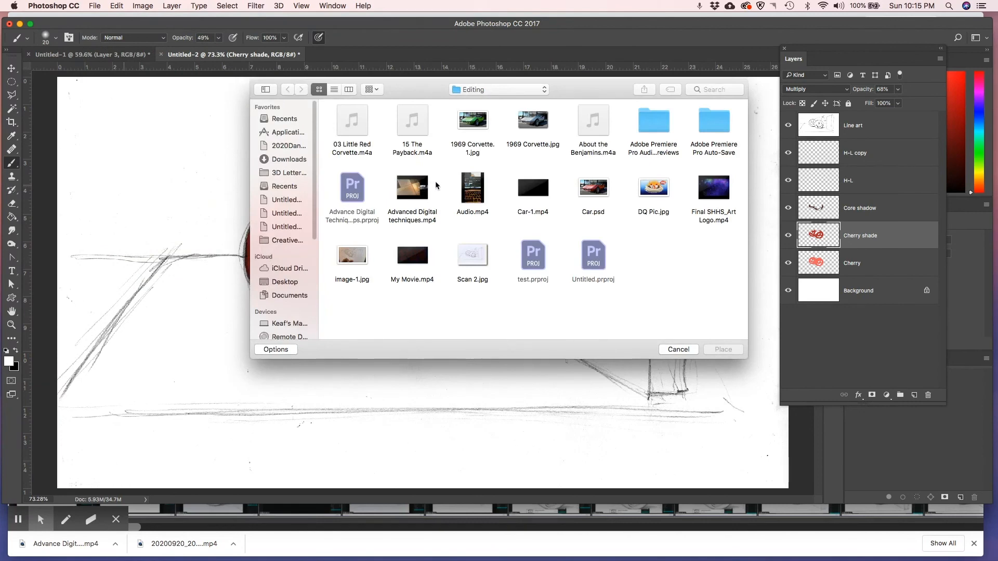
{"action": "left_click", "coordinate": [657, 194]}
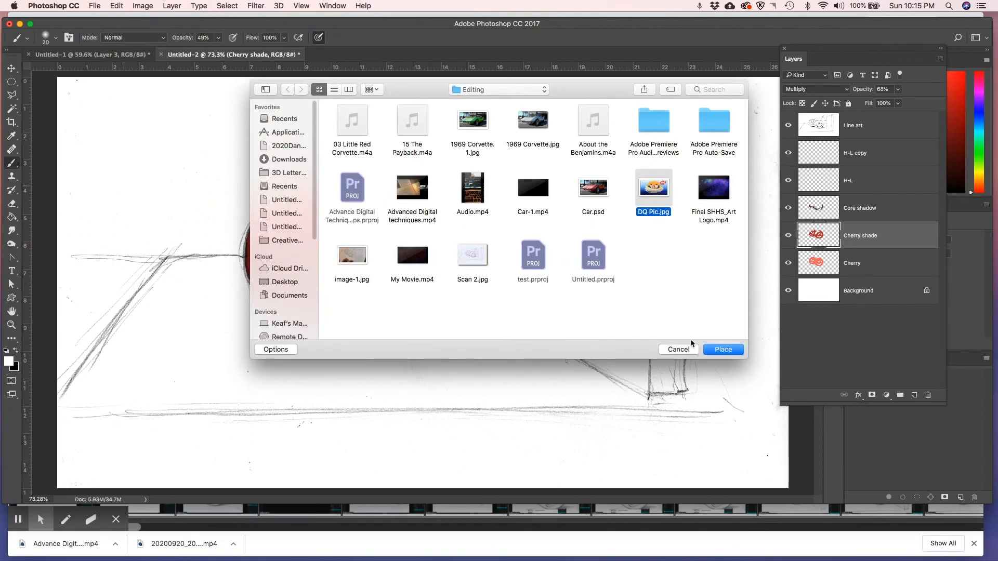
{"action": "left_click", "coordinate": [722, 349]}
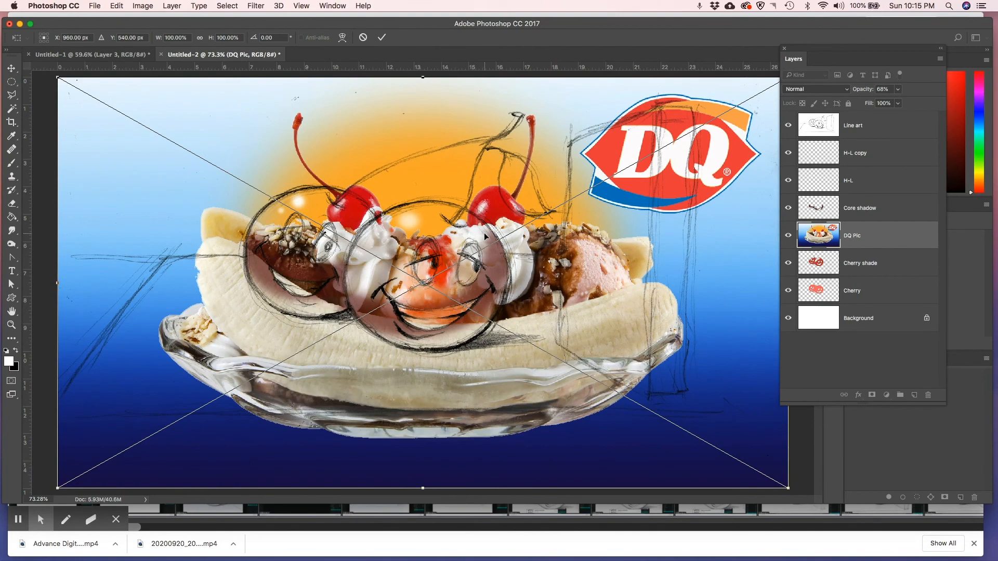
{"action": "left_click_drag", "start_coordinate": [58, 77], "coordinate": [365, 223]}
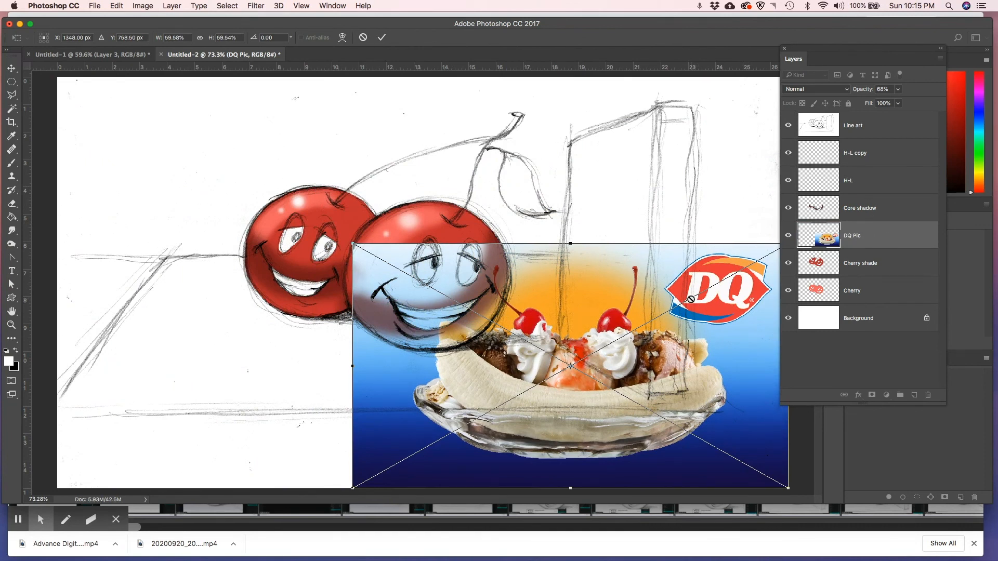
{"action": "key", "text": "Return"}
Step: Move the DQ Pic layer above Line art to the top of the layer stack and rasterize it
{"action": "left_click_drag", "start_coordinate": [879, 239], "coordinate": [873, 142]}
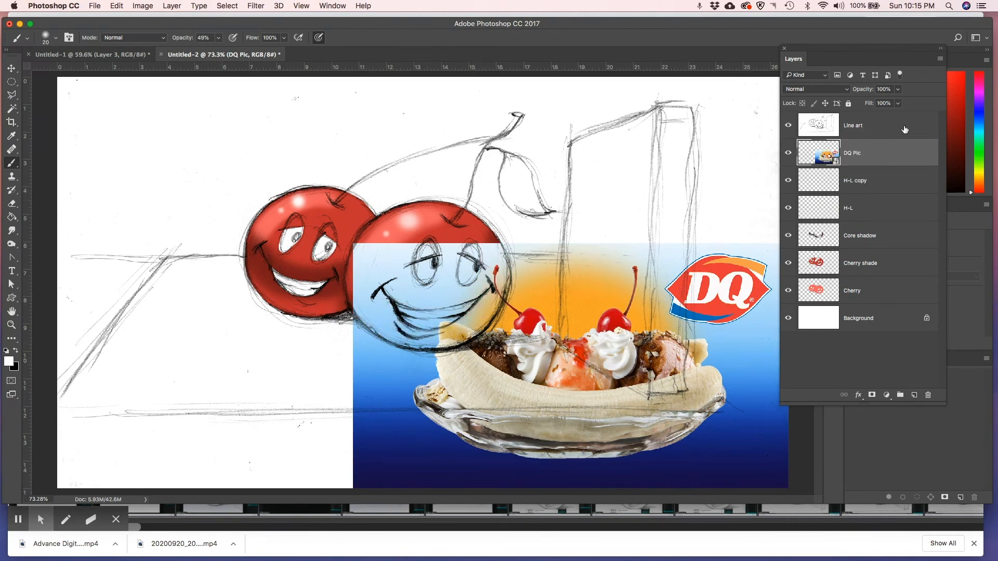
{"action": "left_click_drag", "start_coordinate": [876, 149], "coordinate": [872, 117]}
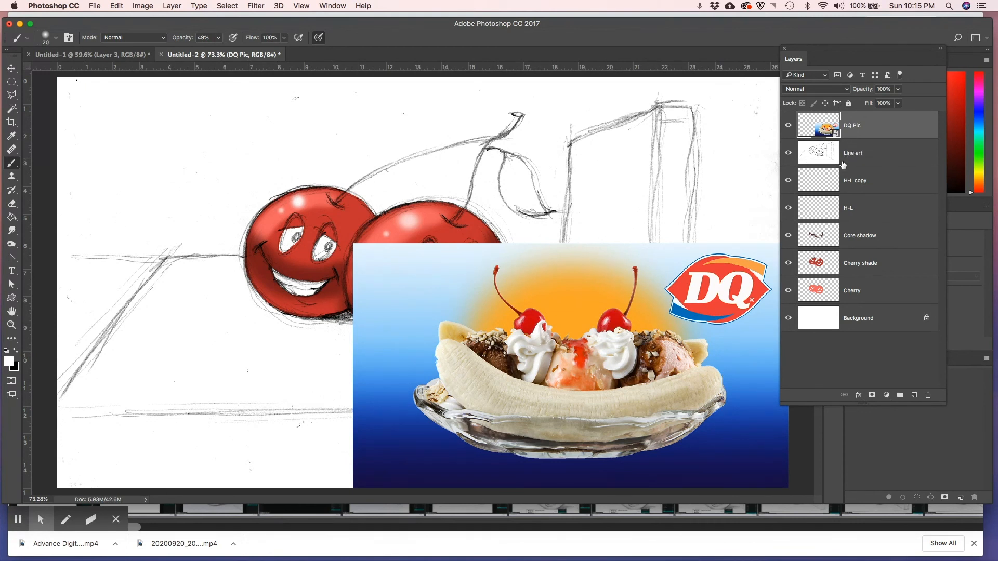
{"action": "right_click", "coordinate": [860, 126]}
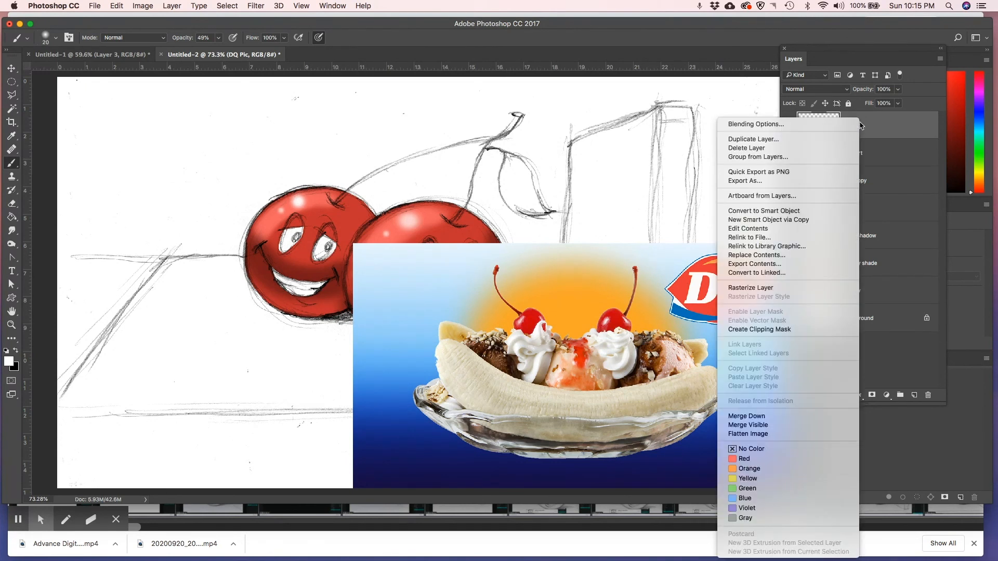
{"action": "left_click", "coordinate": [801, 288]}
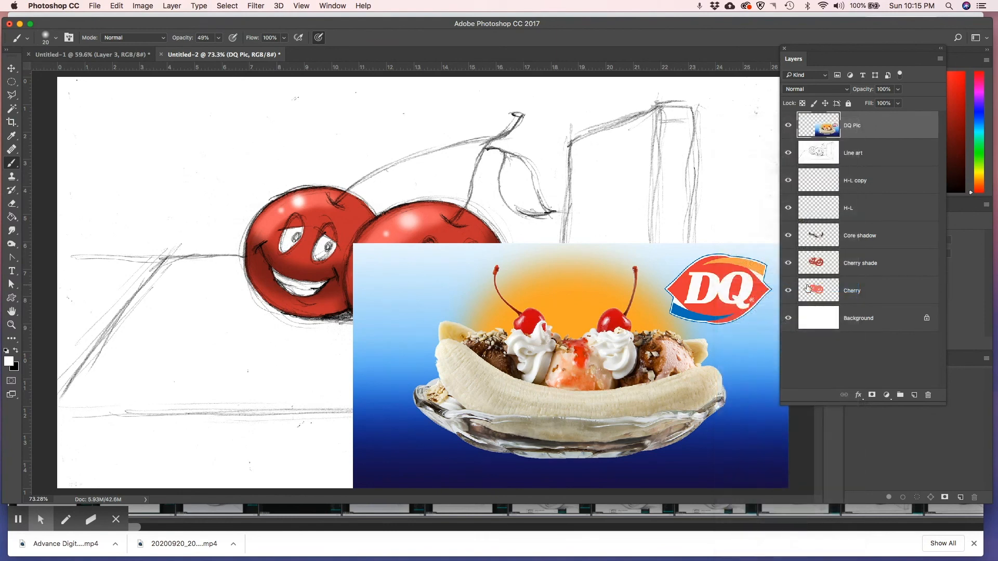
Step: Shift the DQ picture up and left, and distort its four corners to fit the front face of the sketched upright panel
{"action": "left_click", "coordinate": [12, 68]}
{"action": "left_click_drag", "start_coordinate": [586, 286], "coordinate": [460, 177]}
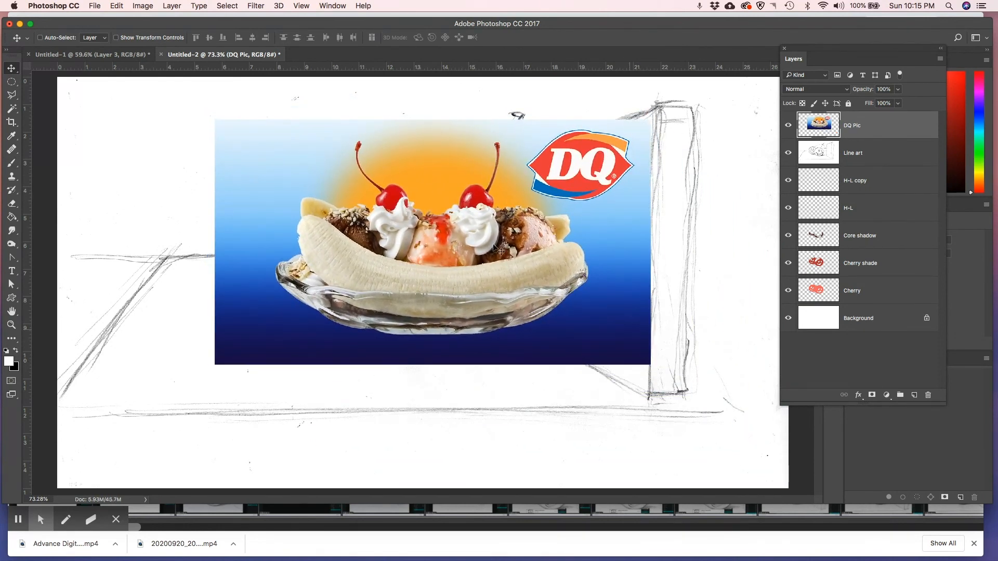
{"action": "key", "text": "super+t"}
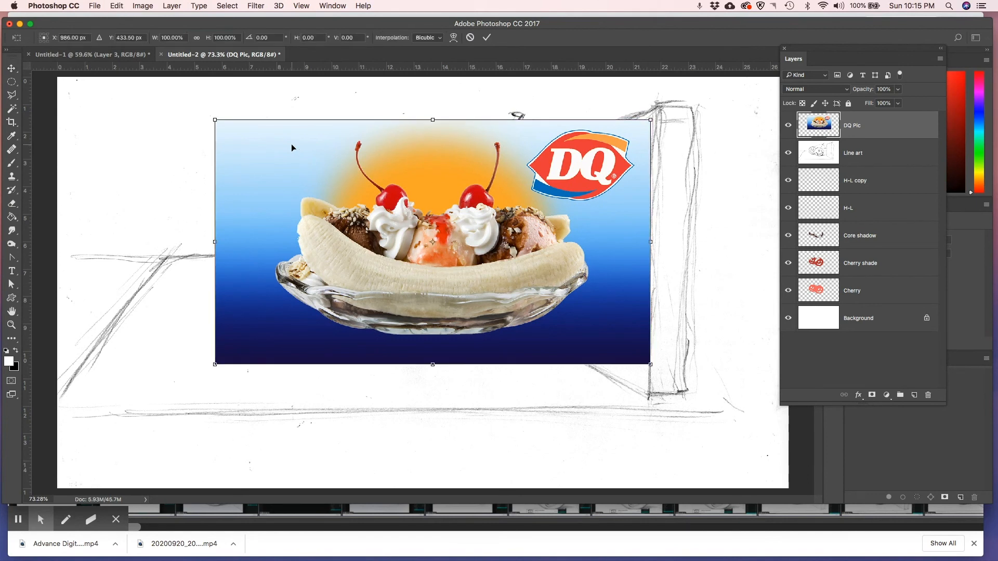
{"action": "right_click", "coordinate": [518, 187]}
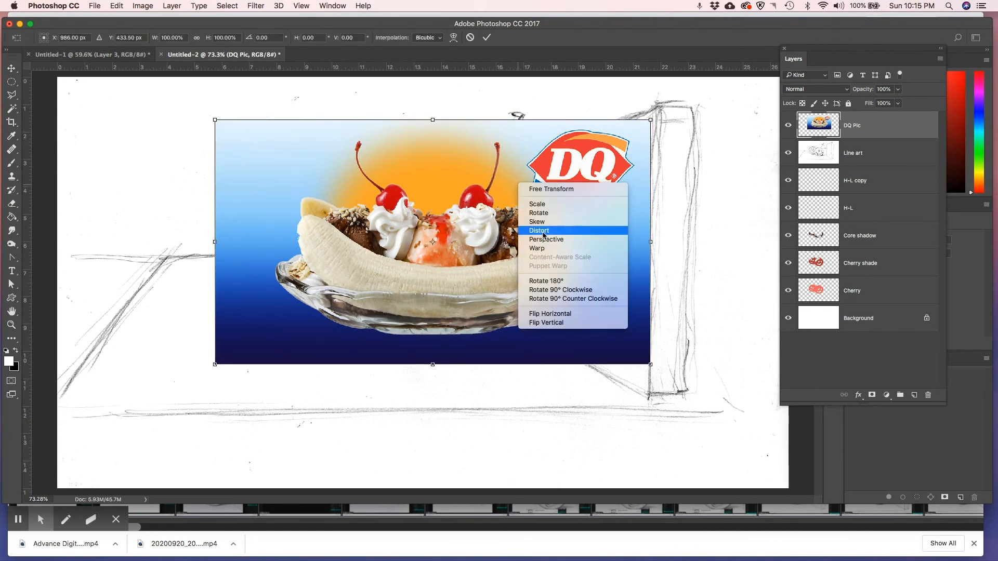
{"action": "left_click", "coordinate": [543, 235]}
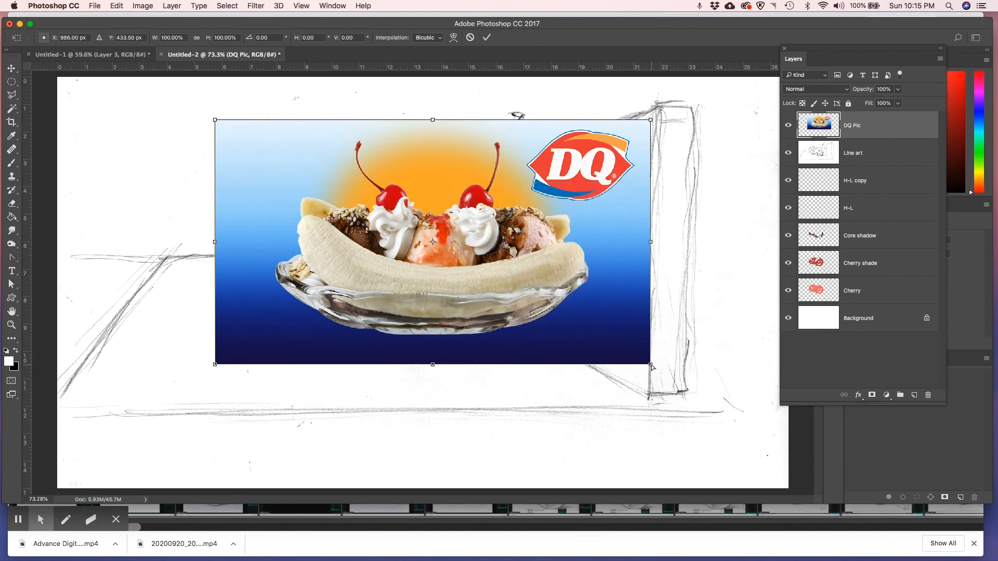
{"action": "left_click_drag", "start_coordinate": [651, 366], "coordinate": [650, 392]}
{"action": "left_click_drag", "start_coordinate": [650, 120], "coordinate": [654, 112]}
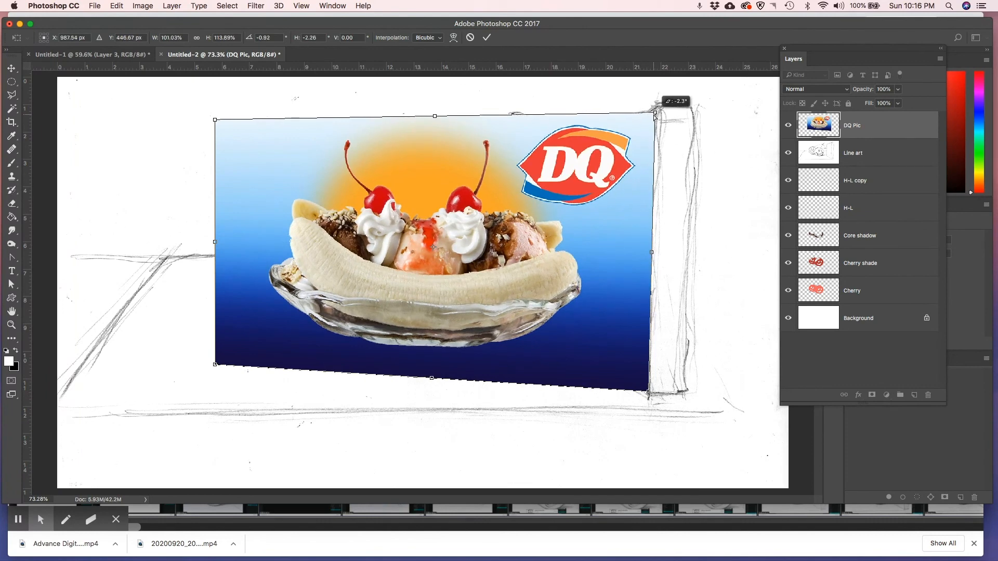
{"action": "left_click_drag", "start_coordinate": [215, 120], "coordinate": [570, 140]}
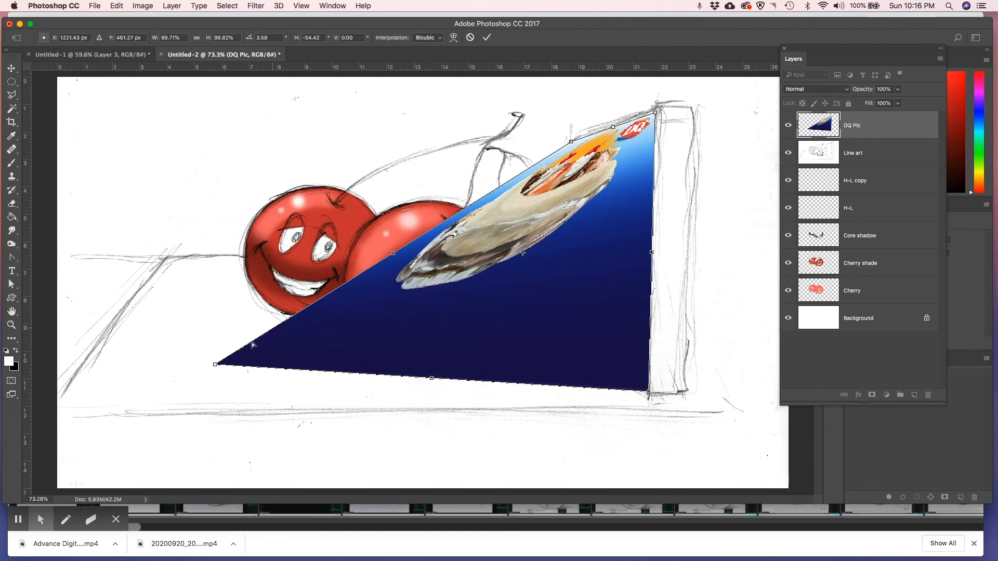
{"action": "left_click_drag", "start_coordinate": [216, 365], "coordinate": [560, 345]}
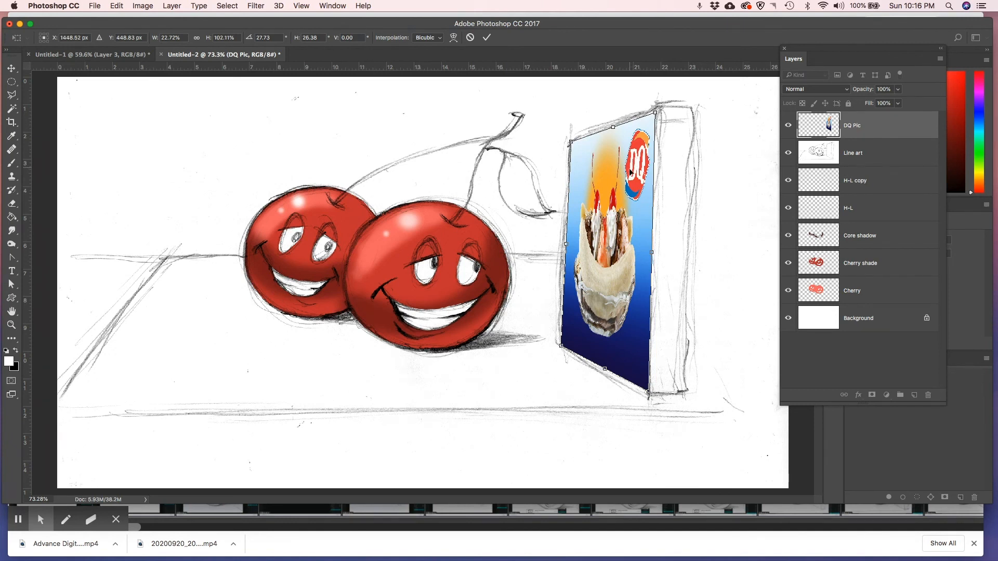
{"action": "key", "text": "Return"}
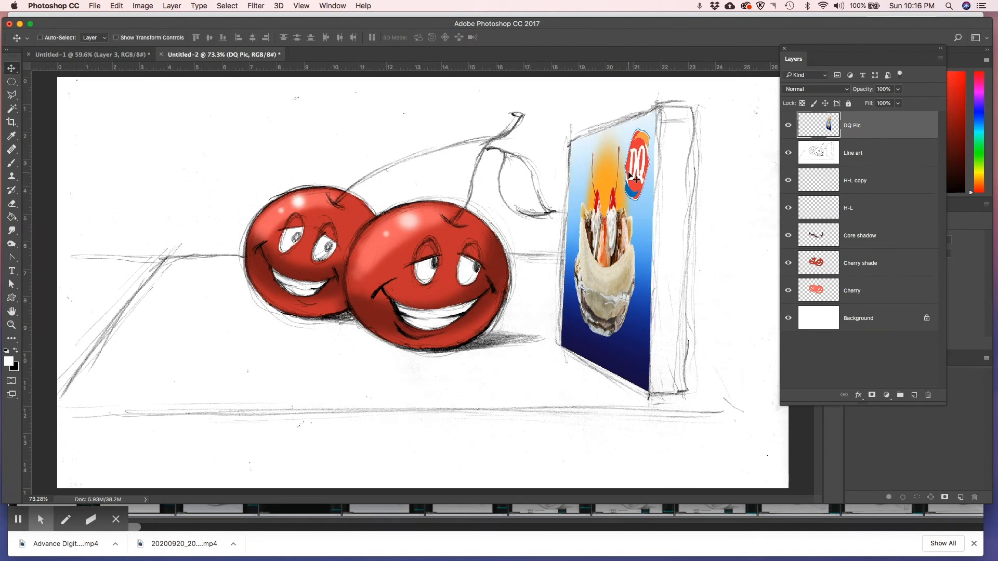